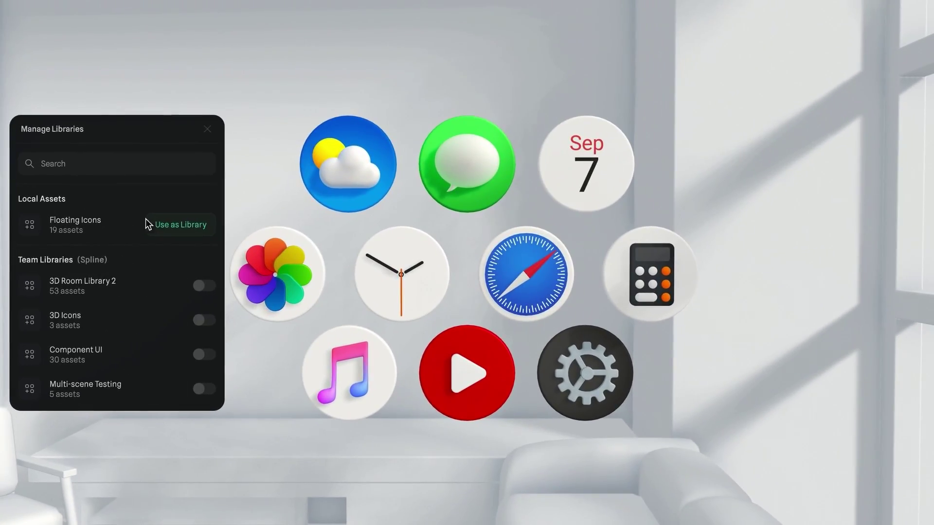
# Step: Enable Floating Icons as a library, then preview the configurator scene in Play mode and stretch its blue box
pyautogui.click(148, 224)
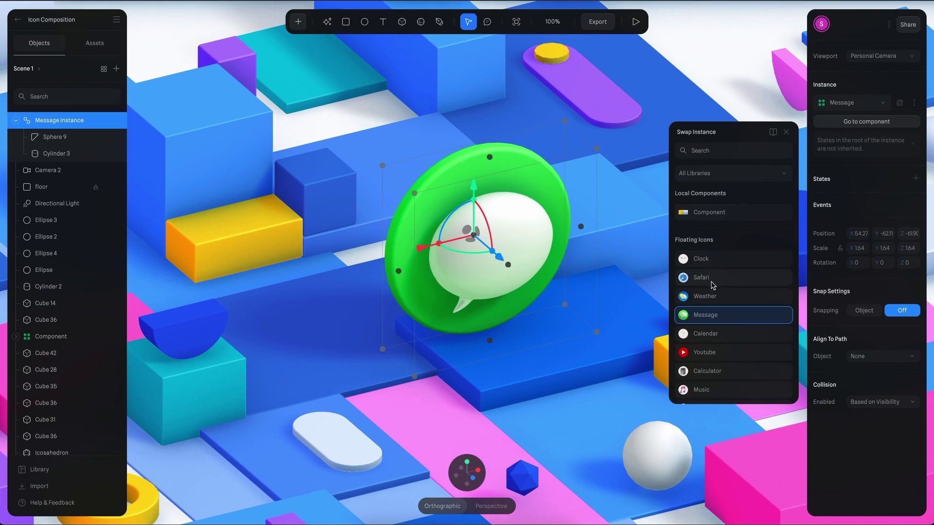
pyautogui.scroll(-2, 713, 285)
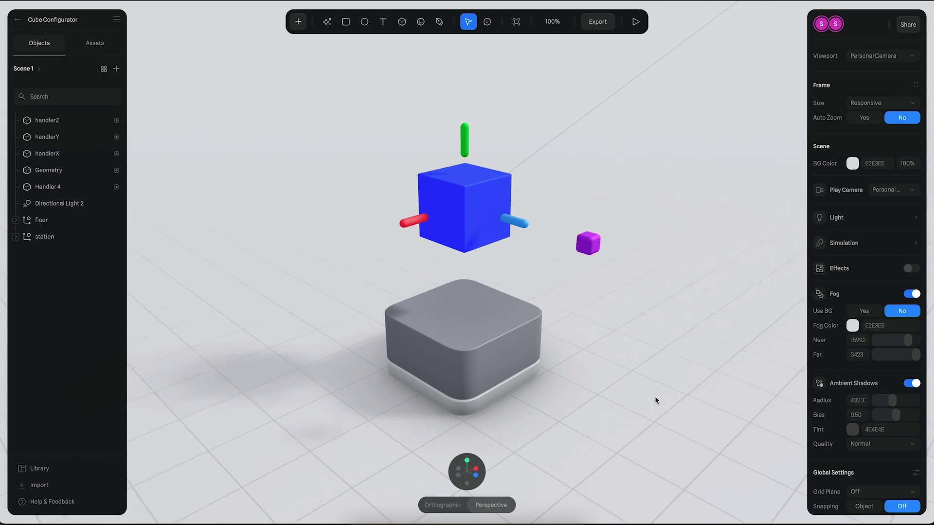
pyautogui.click(637, 22)
pyautogui.moveTo(479, 136); pyautogui.dragTo(476, 116)
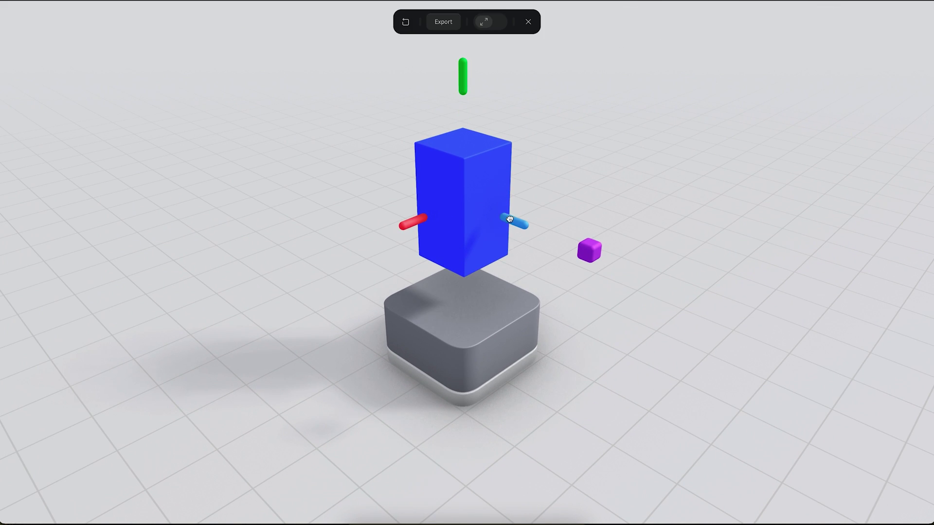
pyautogui.moveTo(509, 220); pyautogui.dragTo(369, 225)
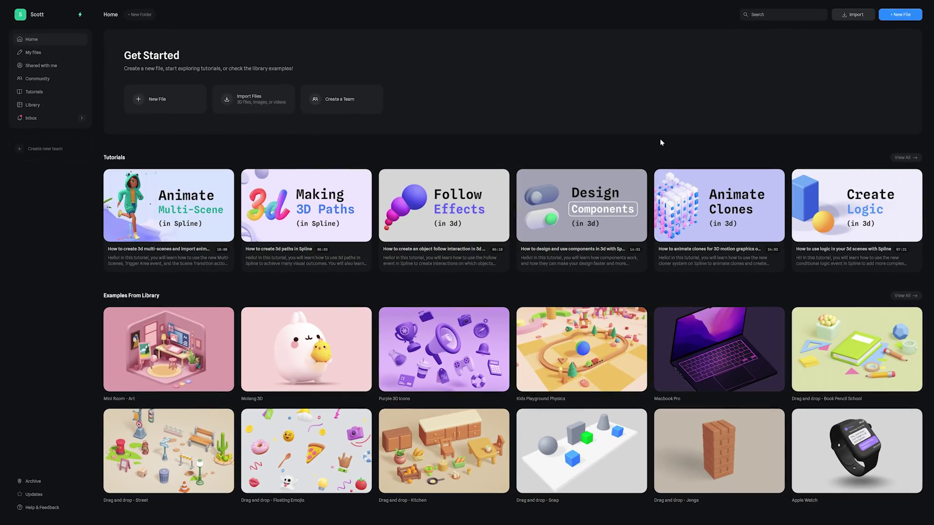
# Step: Scroll through the Home dashboard and start a new blank Untitled file
pyautogui.scroll(-1, 660, 142)
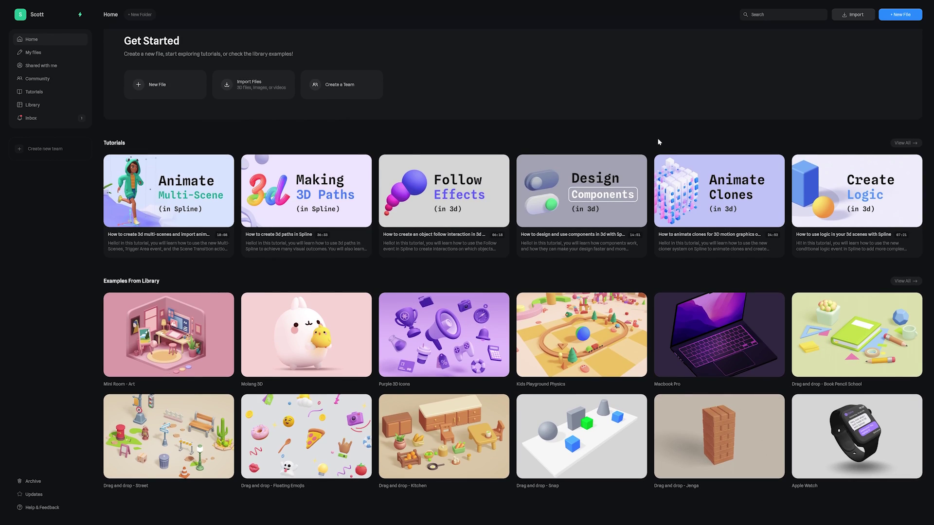
pyautogui.scroll(1, 660, 142)
pyautogui.scroll(1, 588, 153)
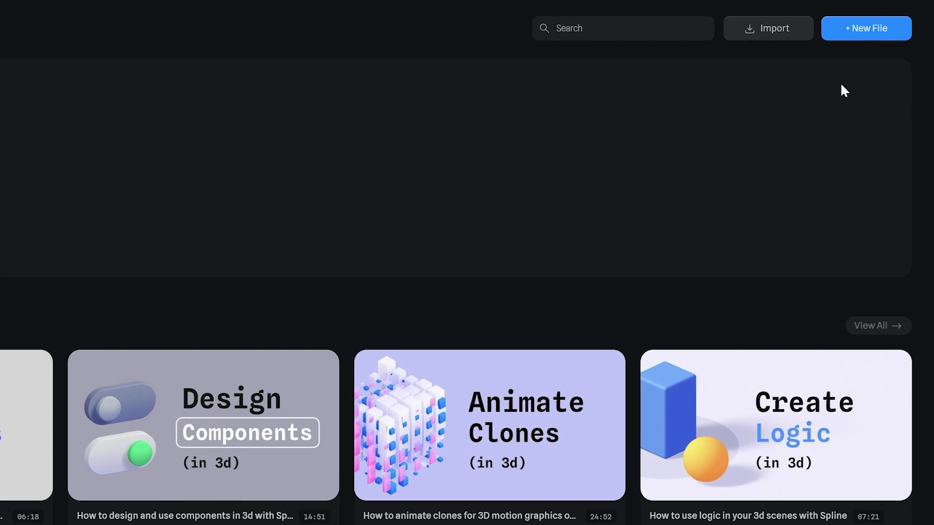
pyautogui.click(869, 34)
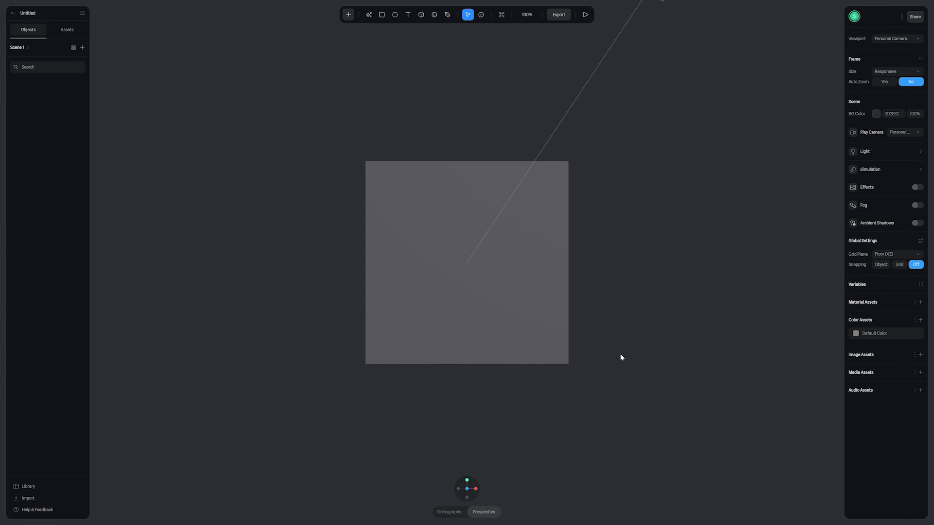
# Step: Pan the canvas sideways to bring the default Rectangle plane into view
pyautogui.moveTo(620, 358); pyautogui.dragTo(554, 298, button='middle')
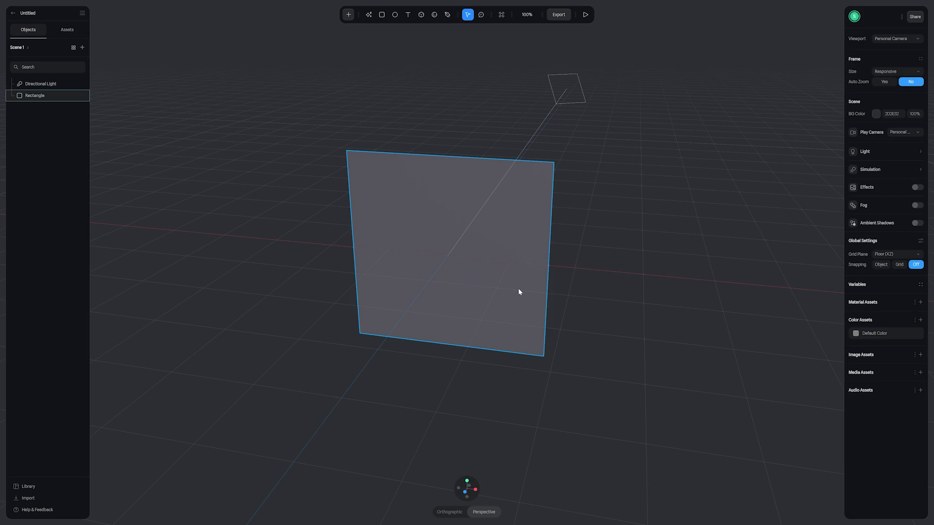
# Step: Delete the default Rectangle plane from the scene
pyautogui.click(518, 291)
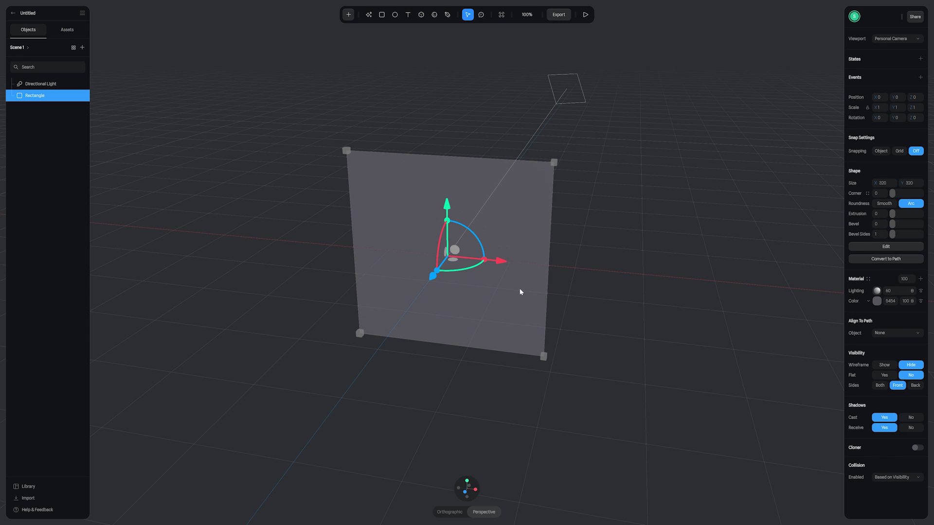
pyautogui.press('Delete')
pyautogui.moveTo(533, 282); pyautogui.dragTo(459, 292)
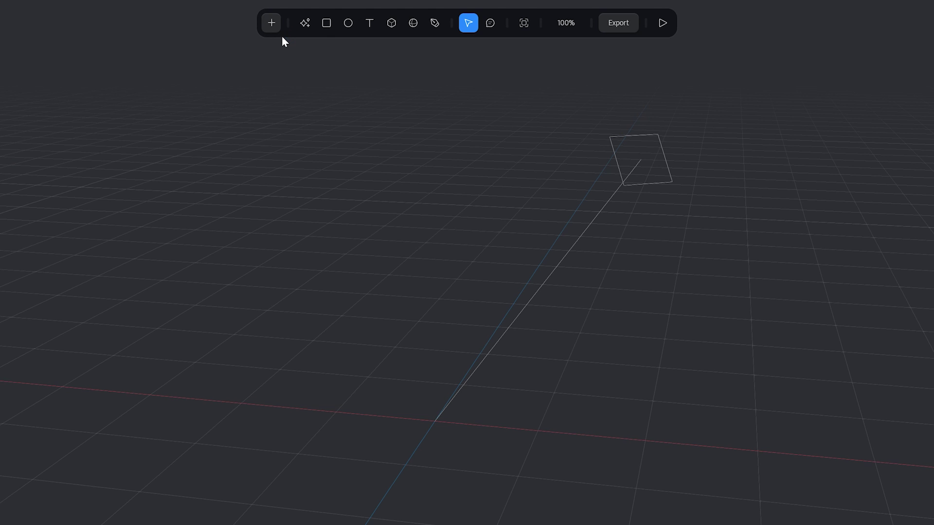
# Step: Add a torus to the scene, adjust its tube size and raise Corner from 30 to 53
pyautogui.click(272, 25)
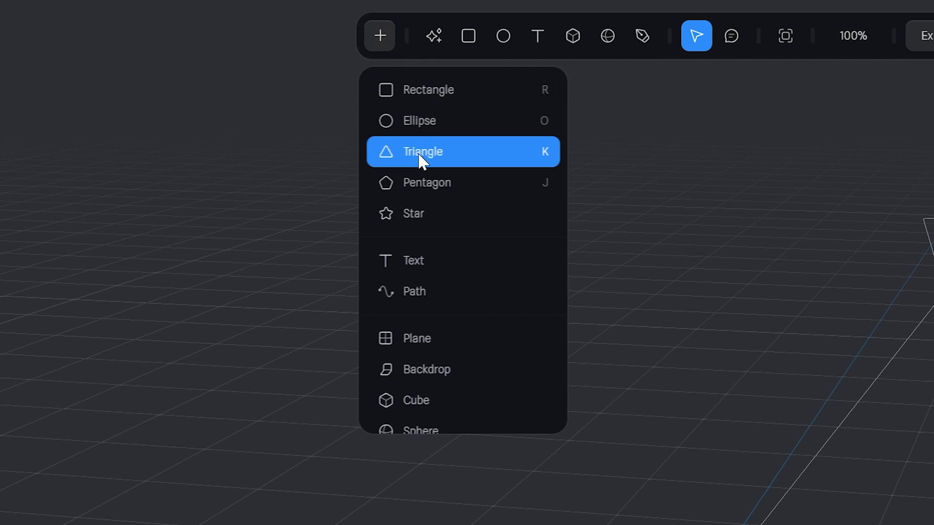
pyautogui.scroll(-4, 434, 214)
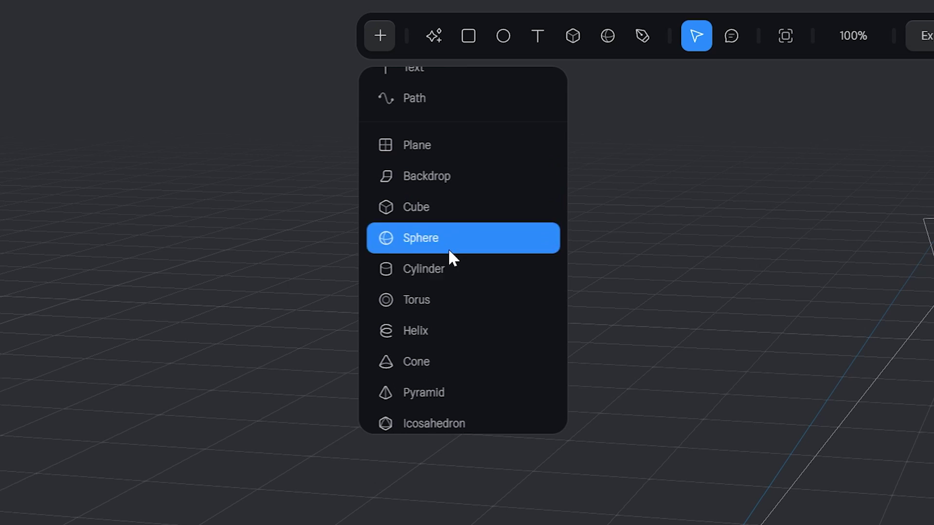
pyautogui.click(430, 298)
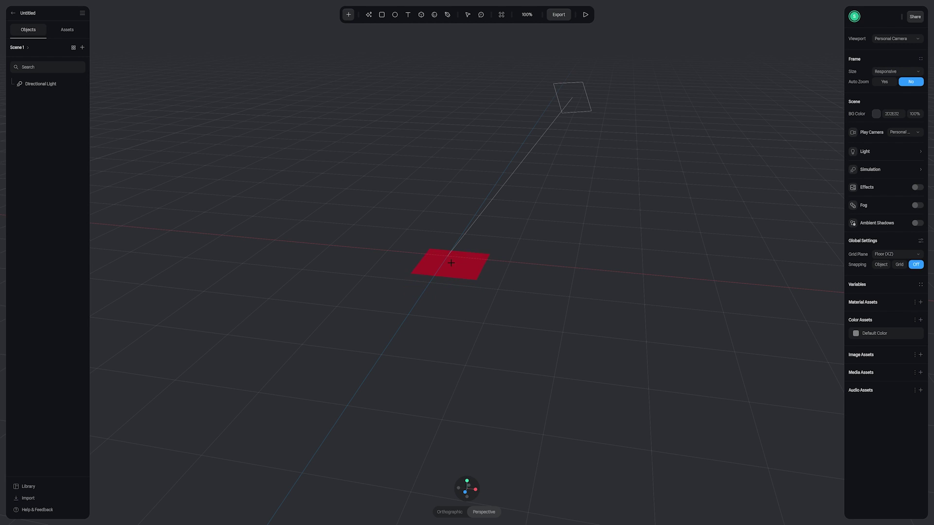
pyautogui.click(447, 256)
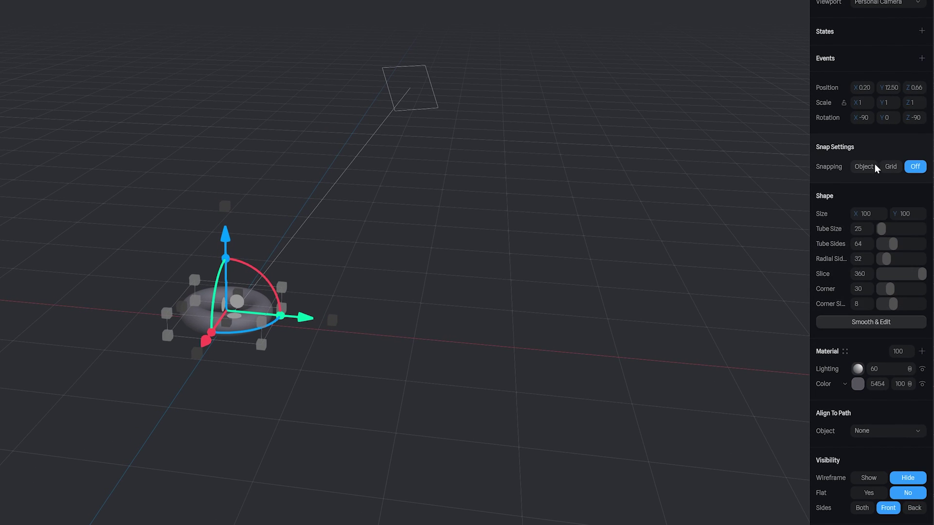
pyautogui.moveTo(377, 298); pyautogui.dragTo(723, 164, button='middle')
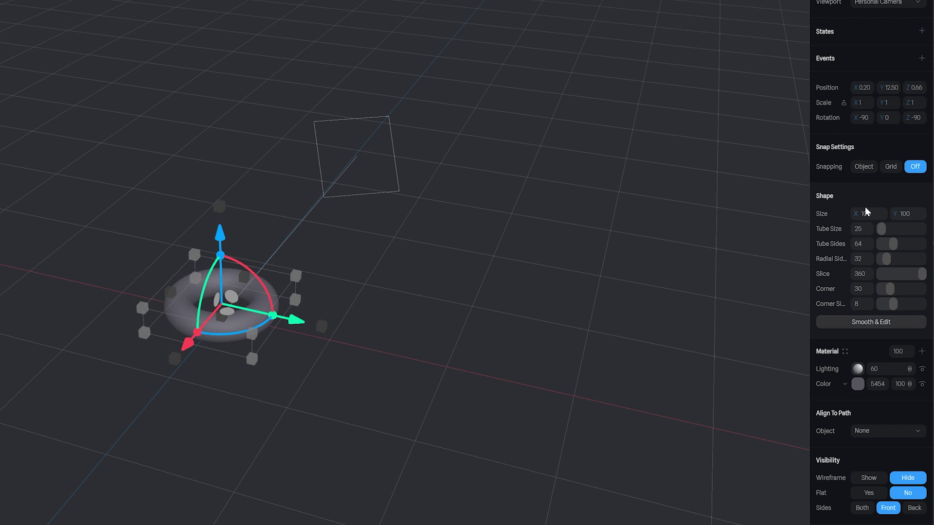
pyautogui.moveTo(881, 229)
pyautogui.mouseDown()
pyautogui.moveTo(893, 229)
pyautogui.moveTo(879, 230)
pyautogui.mouseUp()
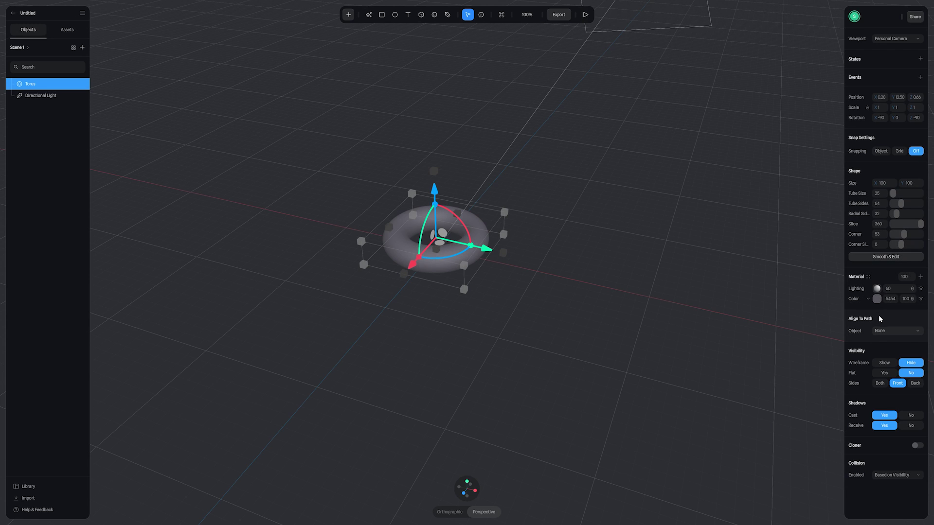
# Step: Toggle the torus wireframe view on and back off, then enable its Cloner
pyautogui.click(888, 364)
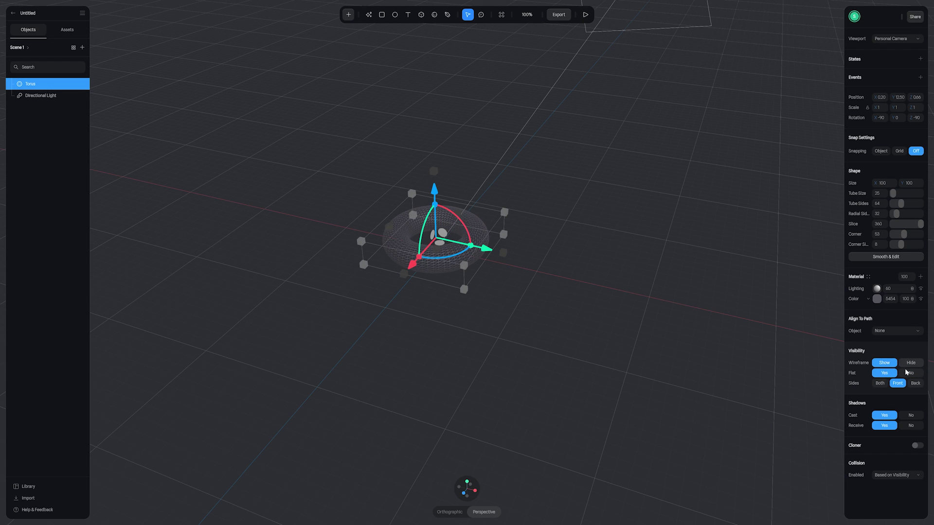
pyautogui.click(910, 374)
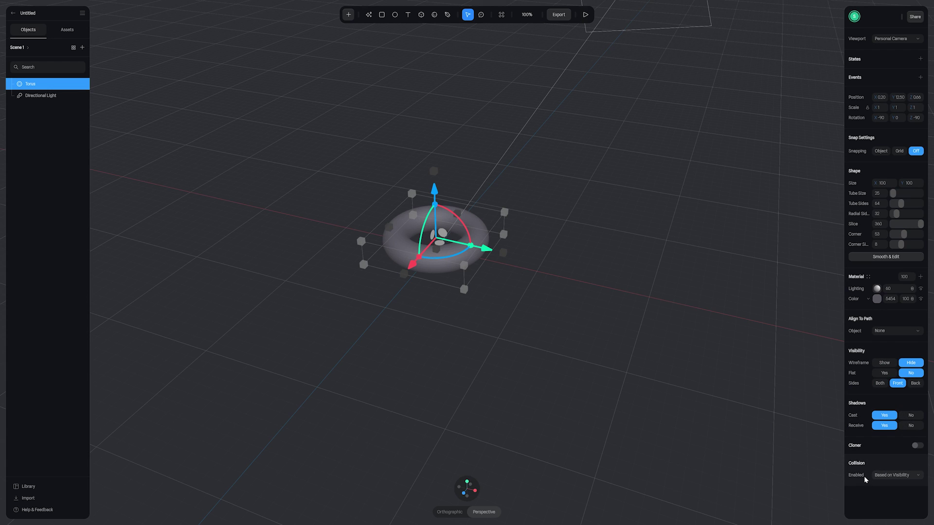
pyautogui.click(919, 446)
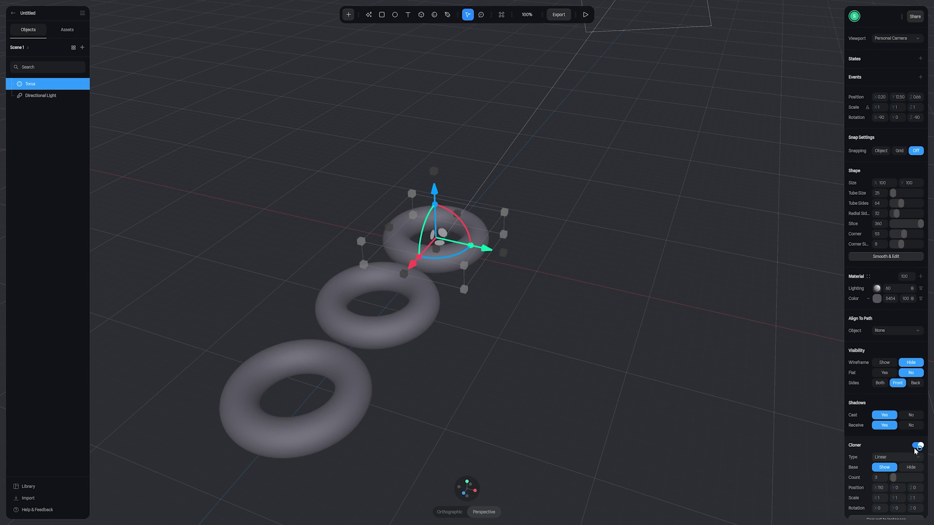
pyautogui.scroll(-2, 876, 443)
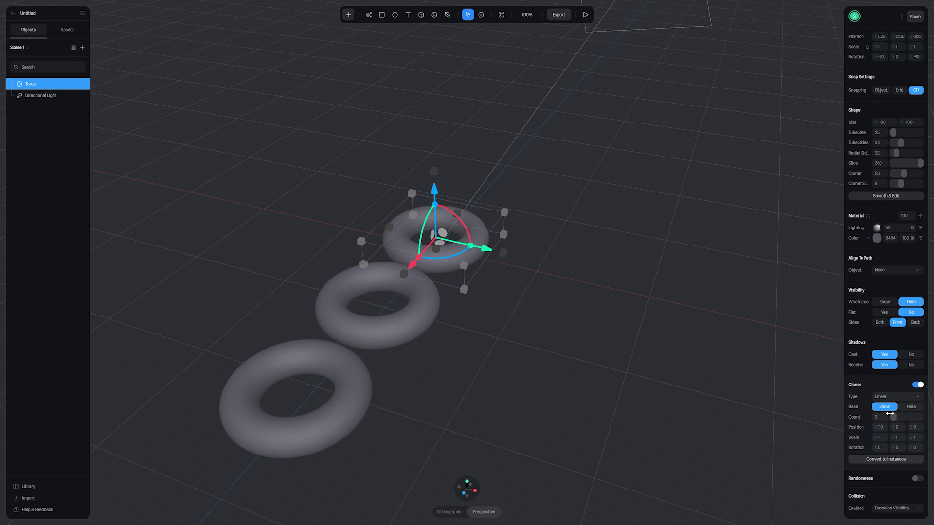
# Step: Switch the cloner type from Radial to Grid and increase its Count X value
pyautogui.click(897, 396)
pyautogui.click(901, 397)
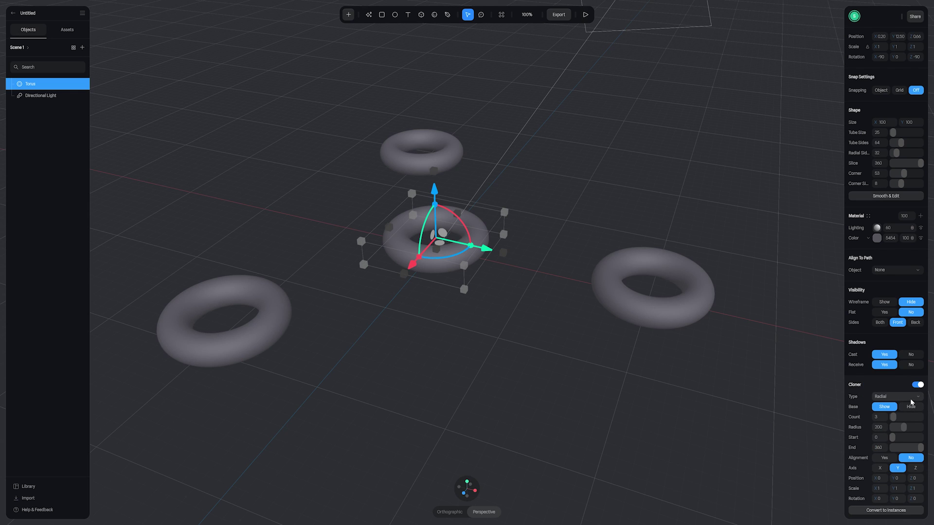
pyautogui.click(911, 398)
pyautogui.click(893, 417)
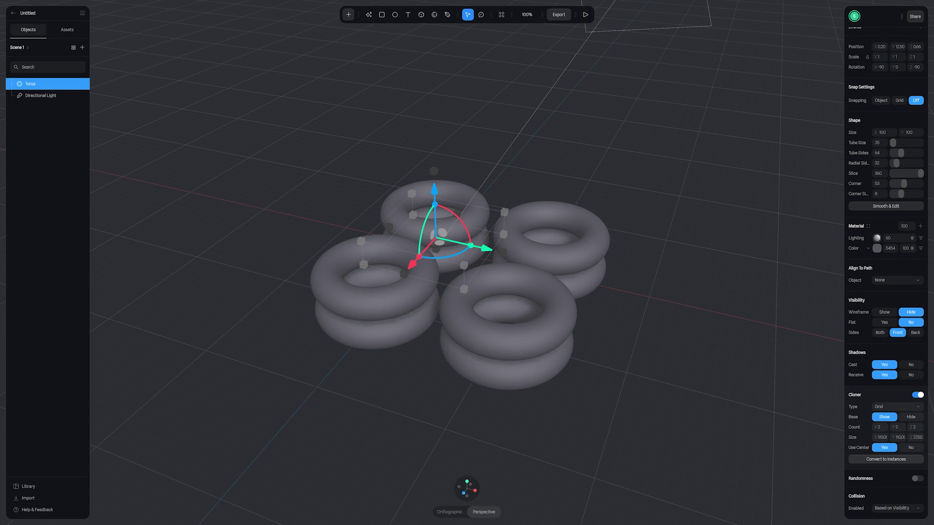
pyautogui.moveTo(878, 427); pyautogui.dragTo(907, 427)
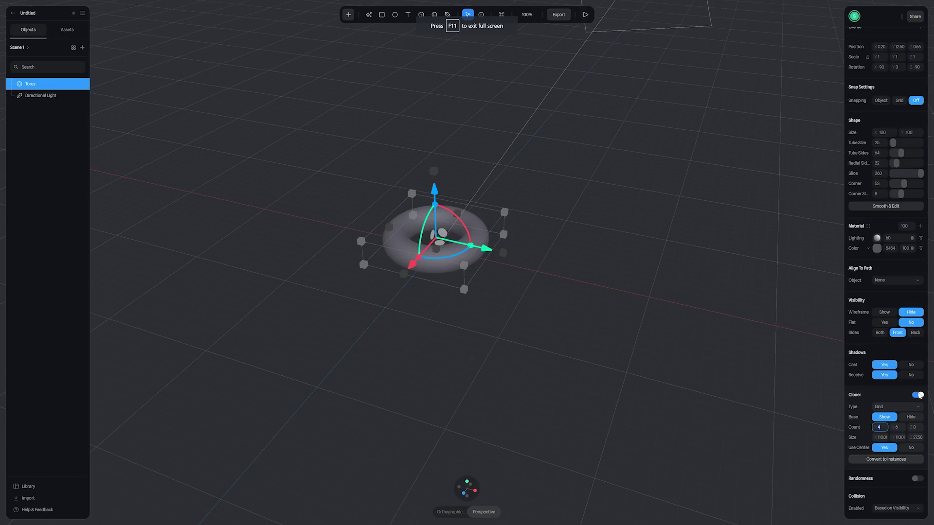
# Step: Turn off the cloner and set the torus position to 0, 0, 0
pyautogui.click(918, 395)
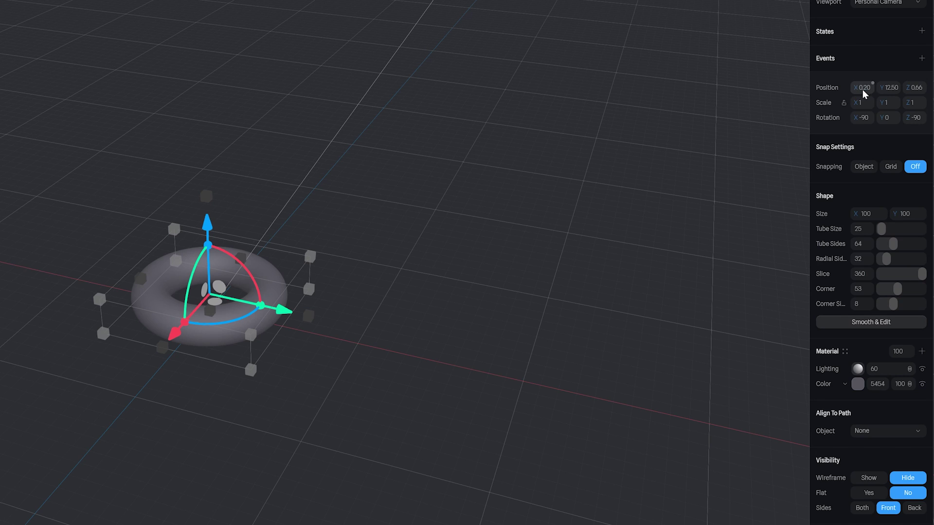
pyautogui.press('Tab')
pyautogui.write('0')
pyautogui.press('Tab')
pyautogui.write('0')
pyautogui.press('Return')
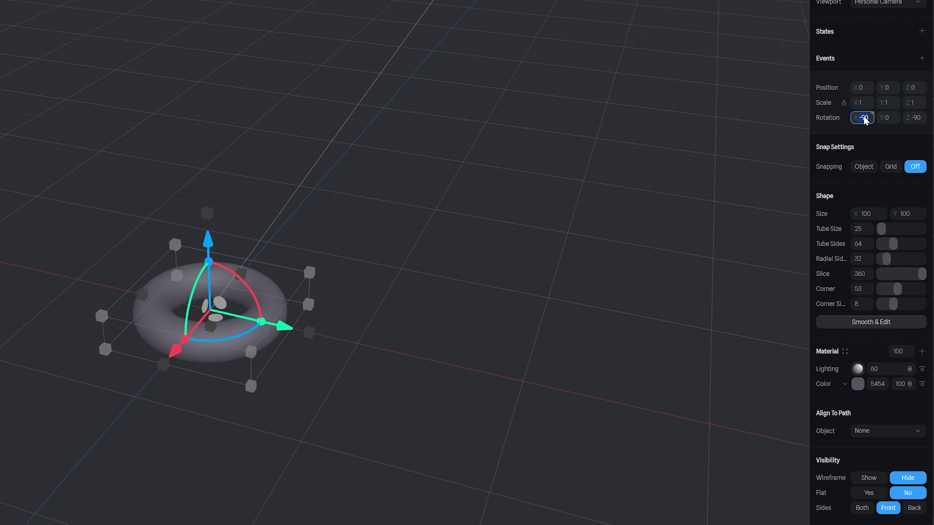
# Step: Set torus Rotation X 0 and Z 45, and Slice to 270, then deselect it
pyautogui.press('Tab')
pyautogui.press('Tab')
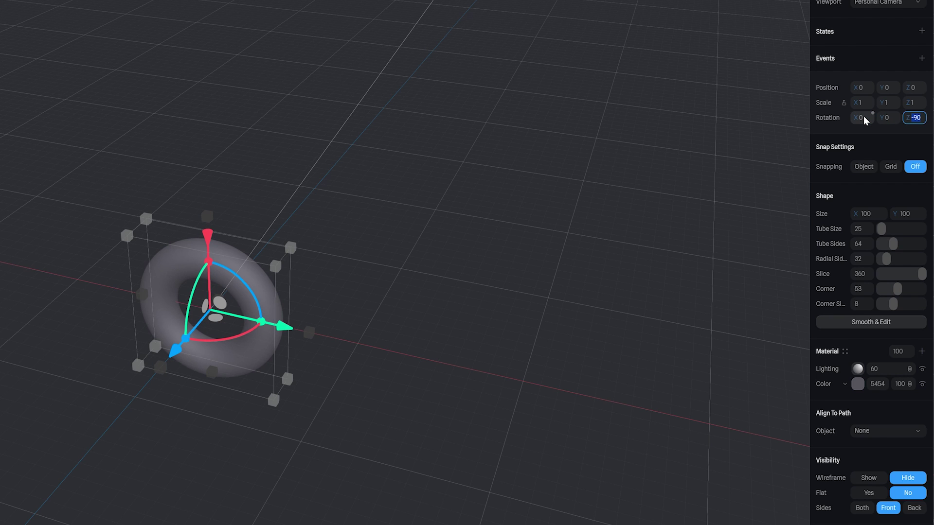
pyautogui.write('45')
pyautogui.press('Return')
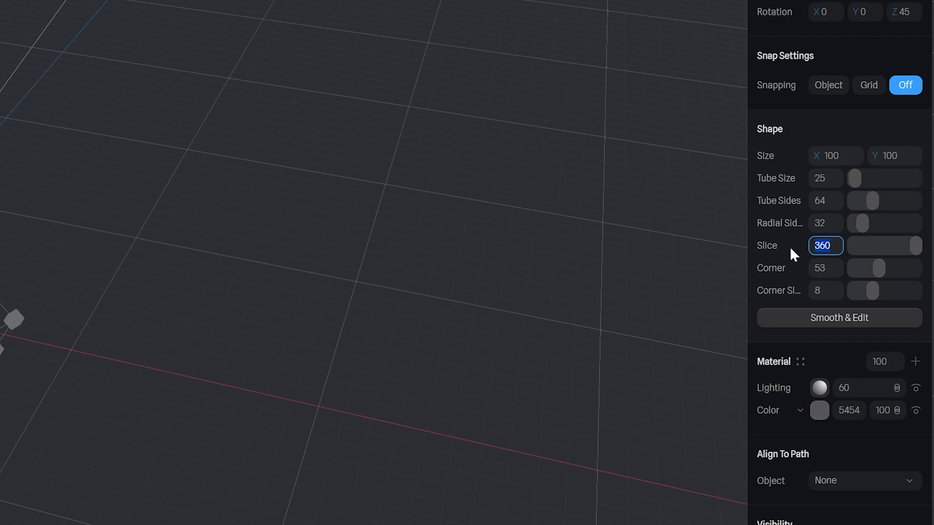
pyautogui.write('270')
pyautogui.press('Return')
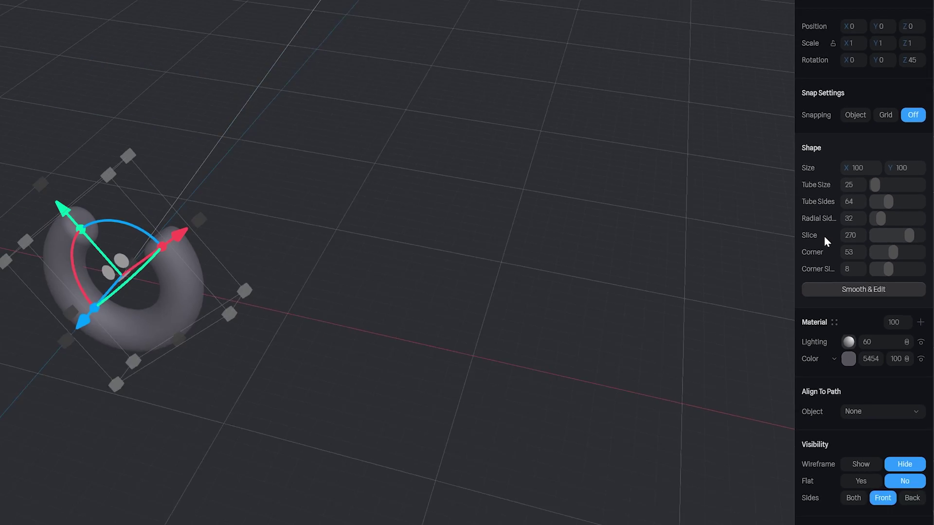
pyautogui.click(609, 272)
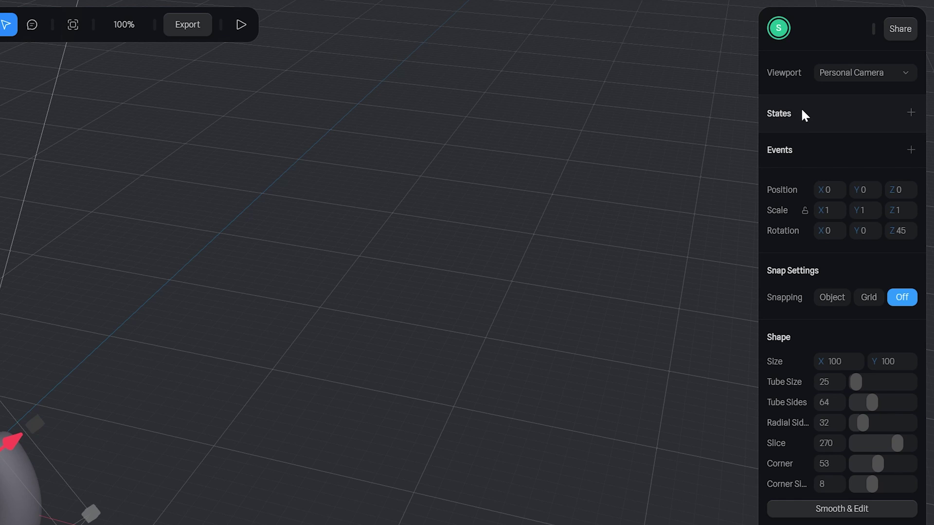
# Step: Add a second State to the torus with Z rotation 405, comparing it against the Base State
pyautogui.click(912, 113)
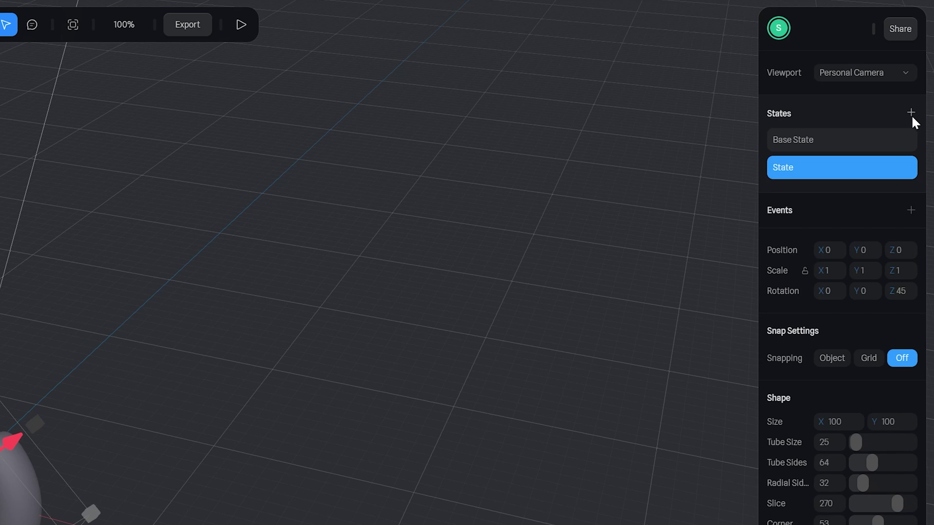
pyautogui.click(879, 140)
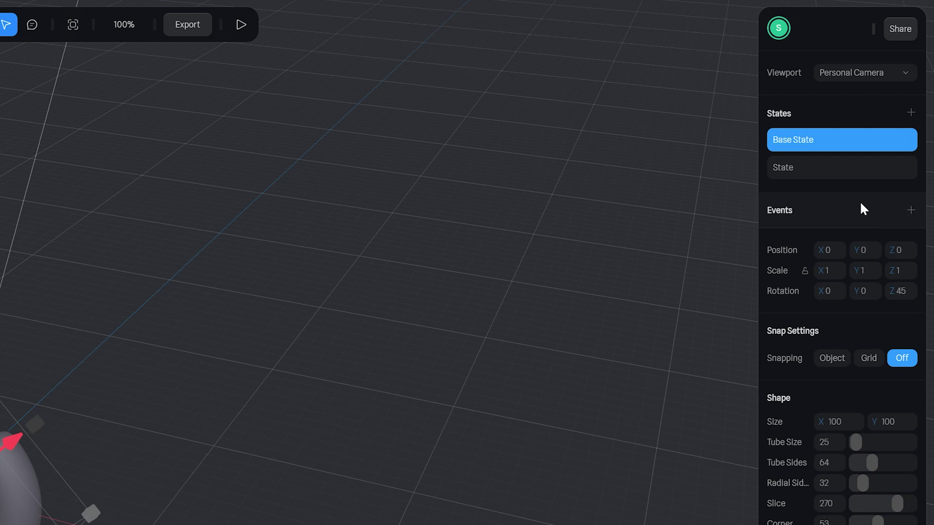
pyautogui.click(844, 174)
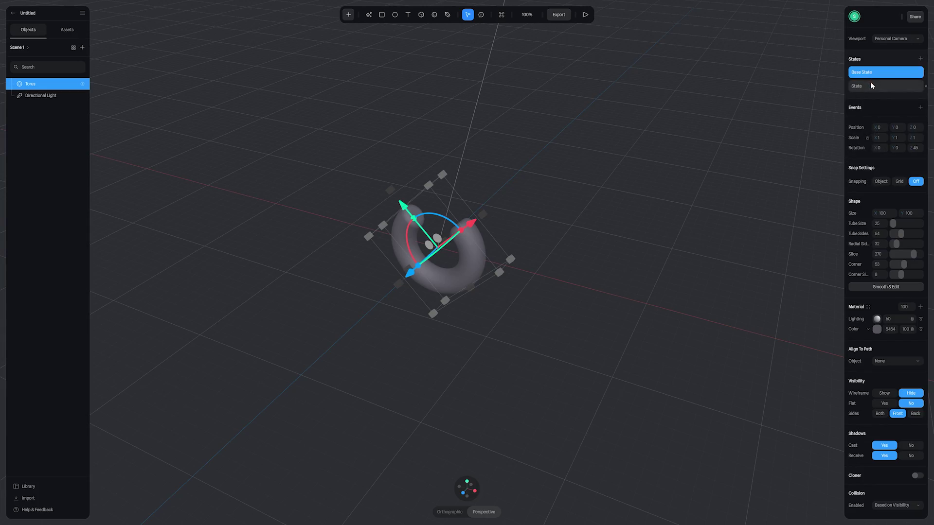
pyautogui.click(873, 85)
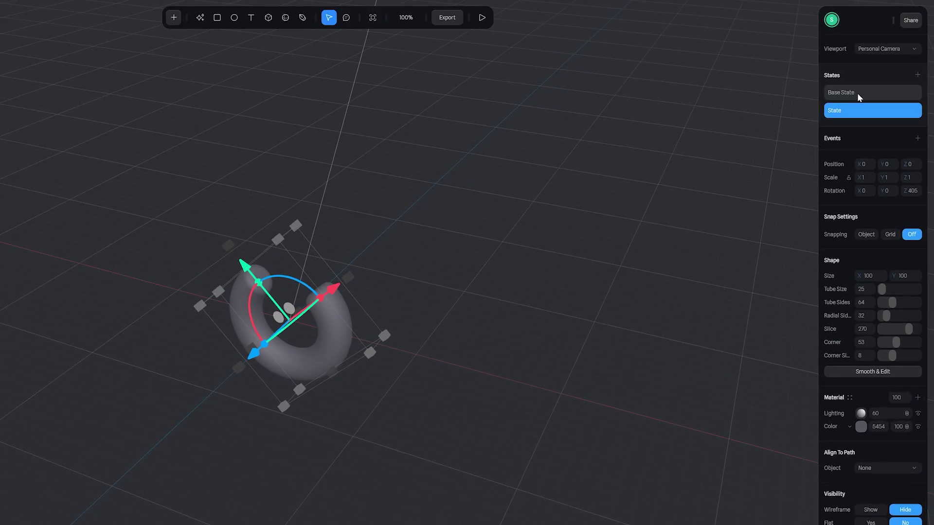
pyautogui.click(857, 92)
pyautogui.click(857, 113)
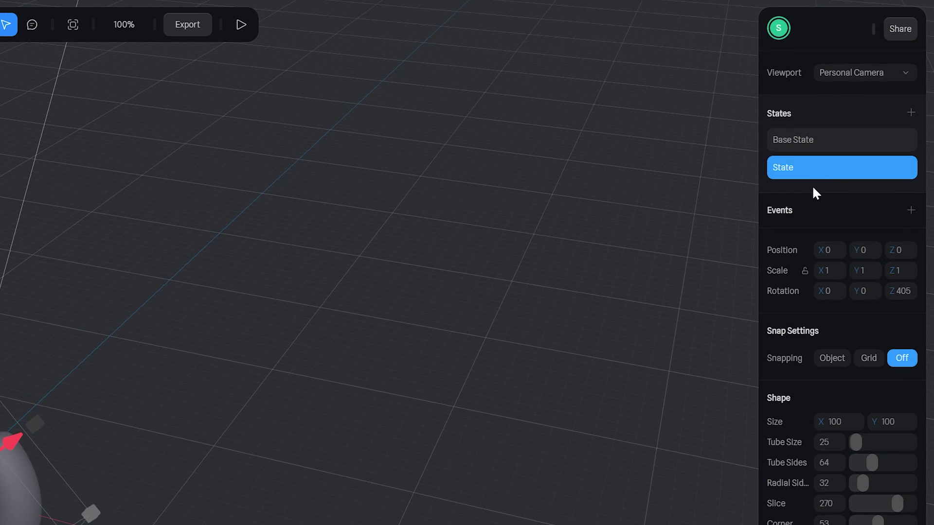
pyautogui.click(829, 139)
pyautogui.click(830, 170)
# Step: Add a Start event with a Transition action going from Base State to State
pyautogui.click(911, 210)
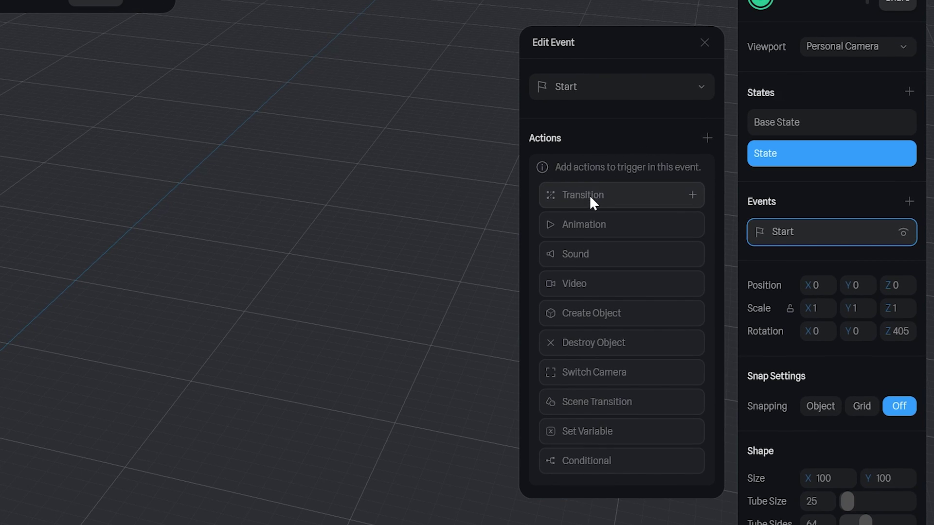
pyautogui.click(589, 196)
pyautogui.click(661, 168)
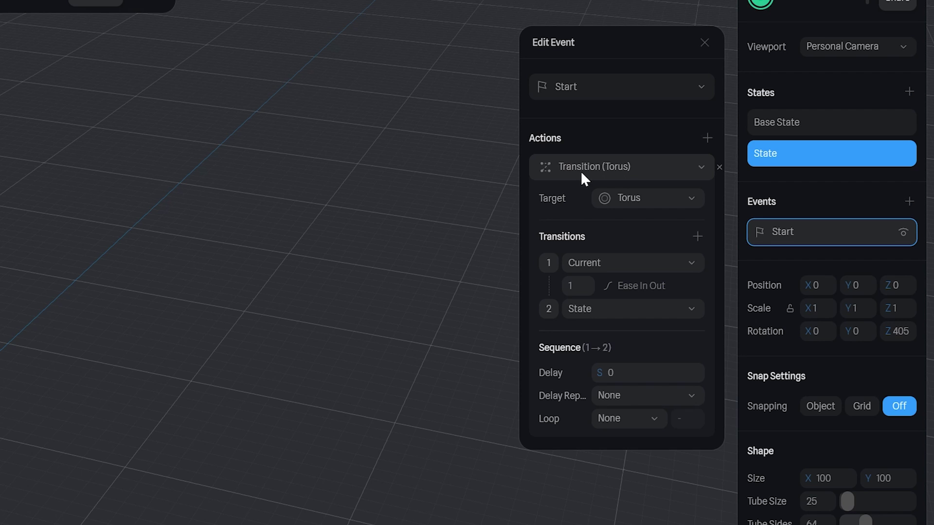
pyautogui.click(615, 263)
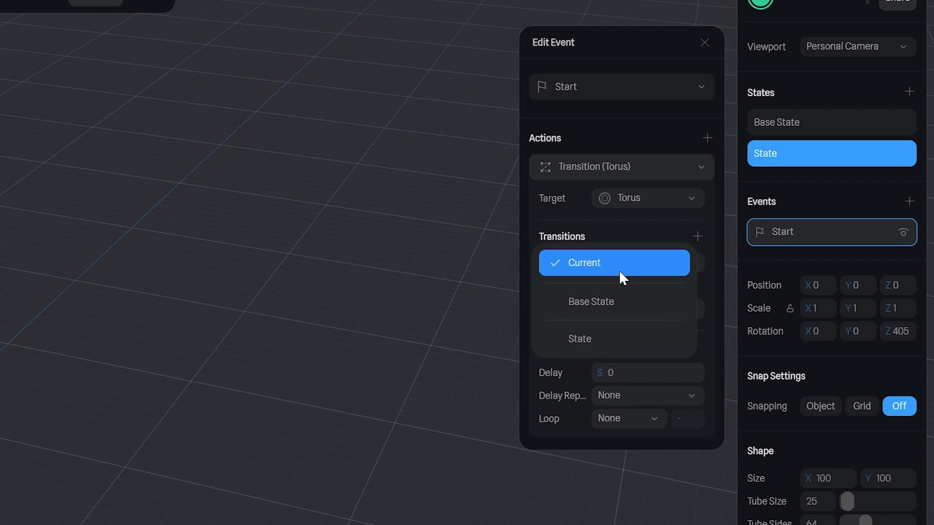
pyautogui.click(614, 300)
pyautogui.click(619, 308)
pyautogui.click(608, 314)
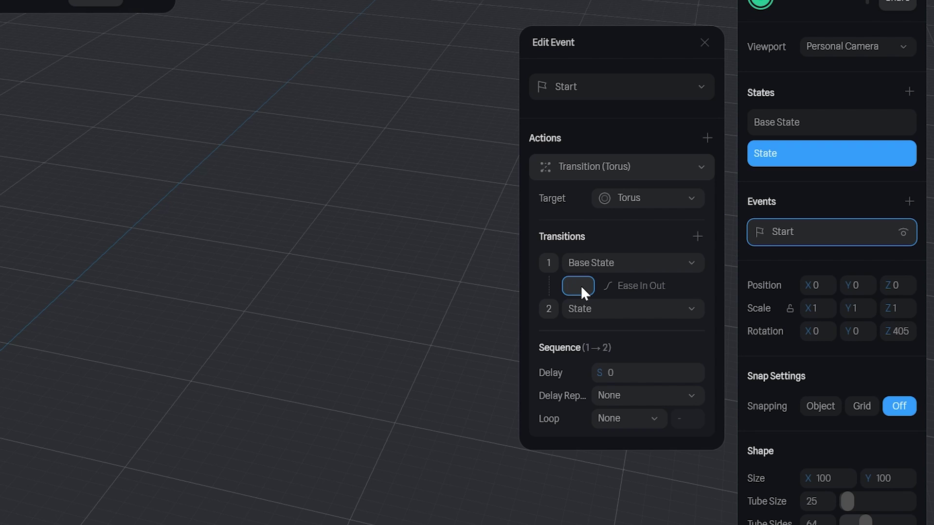
# Step: Give the transition a 5-second duration with Linear easing, looping infinitely
pyautogui.click(641, 288)
pyautogui.click(657, 266)
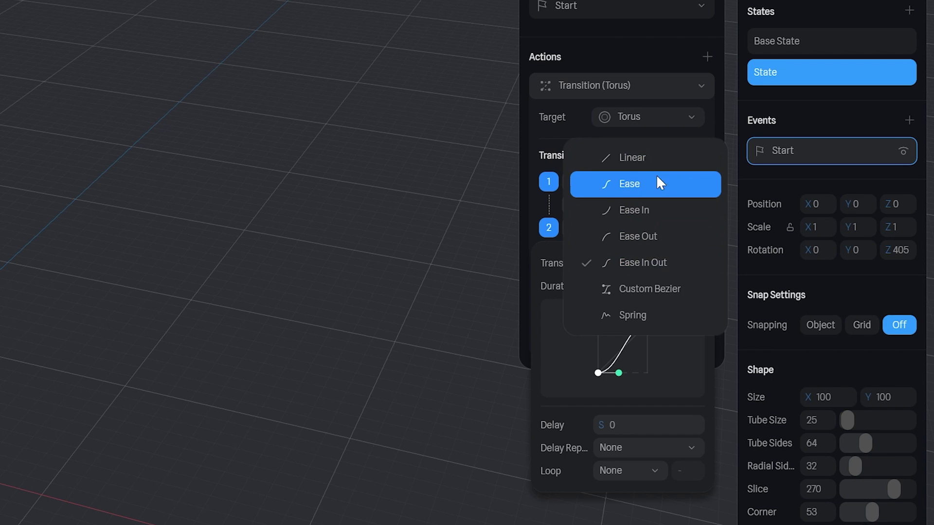
pyautogui.click(647, 289)
pyautogui.moveTo(619, 323); pyautogui.dragTo(612, 325)
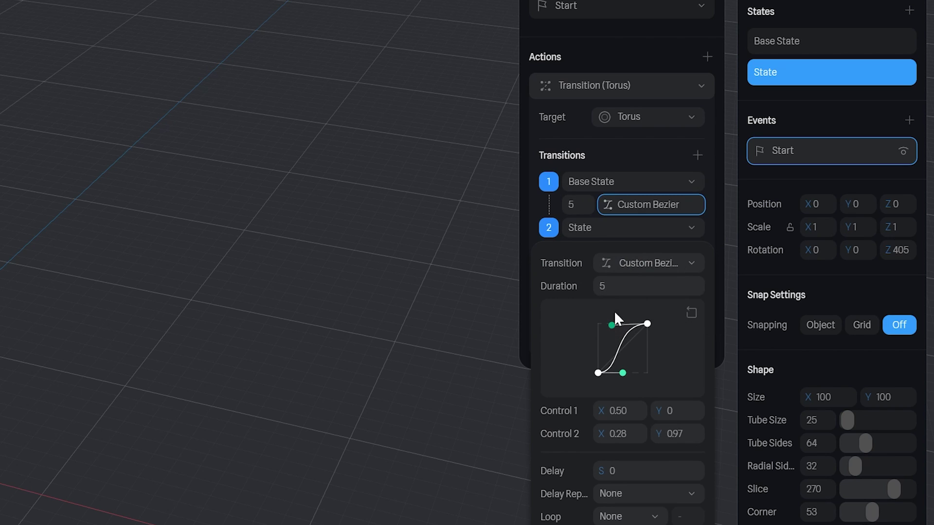
pyautogui.click(640, 262)
pyautogui.click(644, 291)
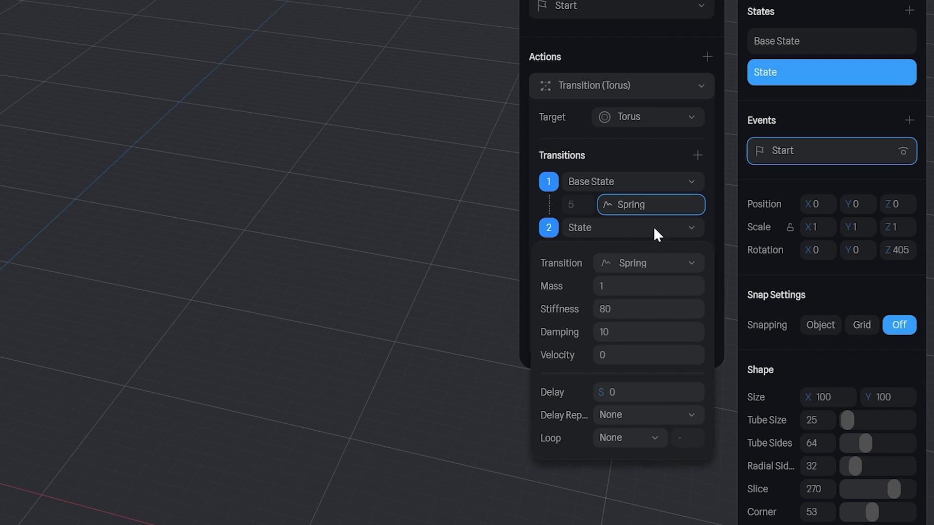
pyautogui.click(653, 209)
pyautogui.click(653, 208)
pyautogui.click(651, 253)
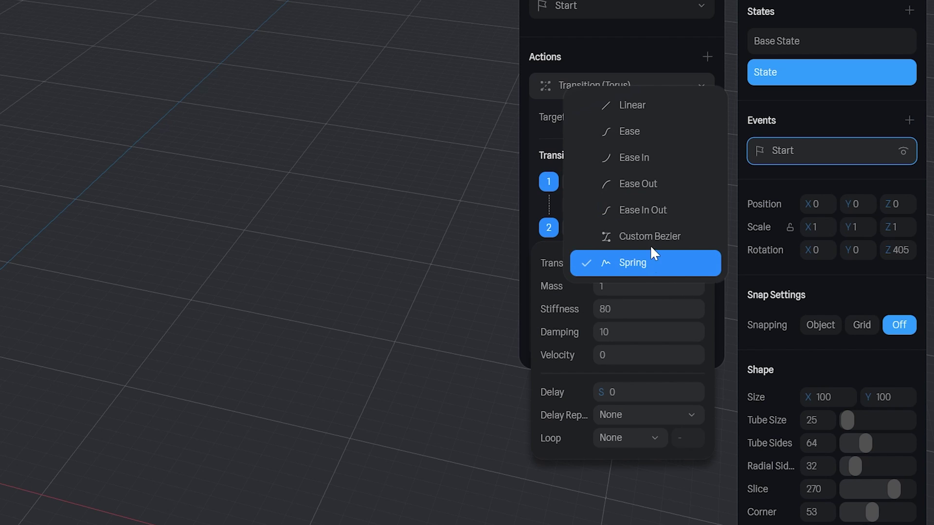
pyautogui.click(621, 109)
pyautogui.click(602, 146)
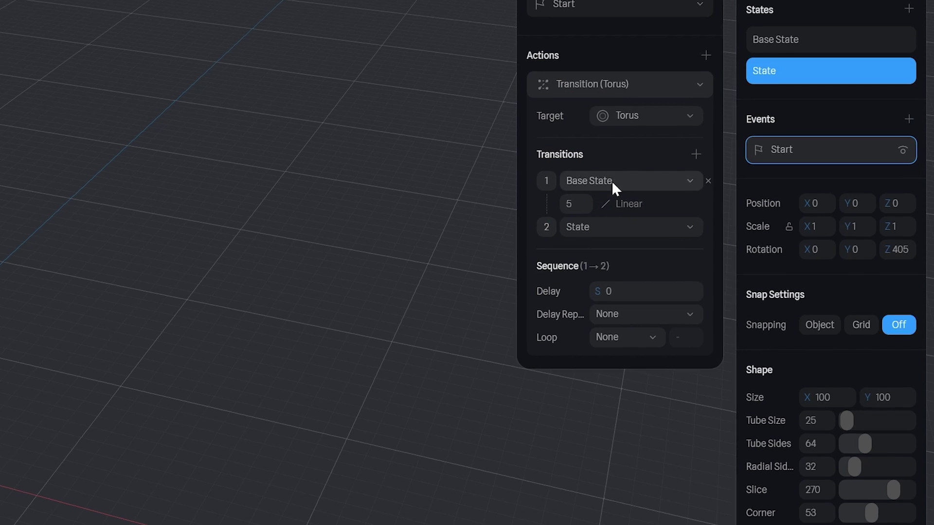
pyautogui.click(631, 340)
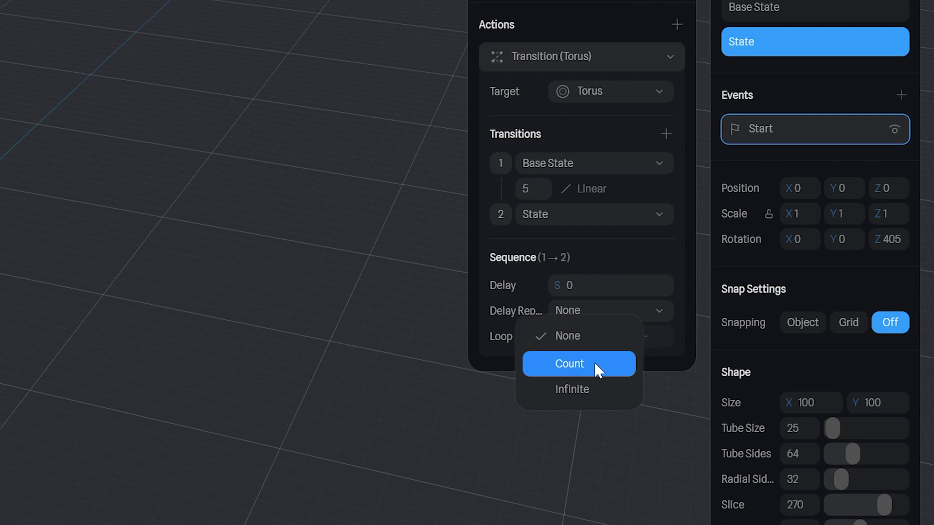
pyautogui.click(595, 390)
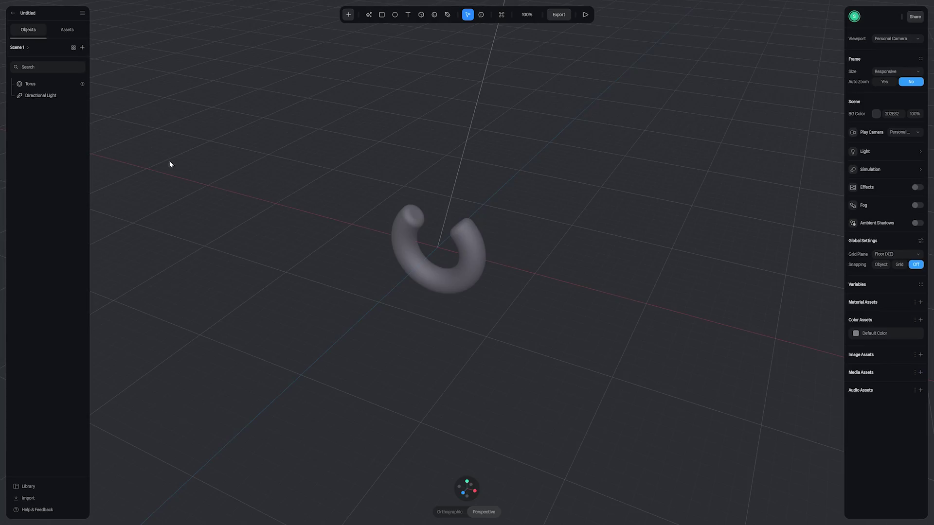
# Step: Duplicate the torus as Torus 2 and set its Base State rotation to X -90, Z -90
pyautogui.click(36, 87)
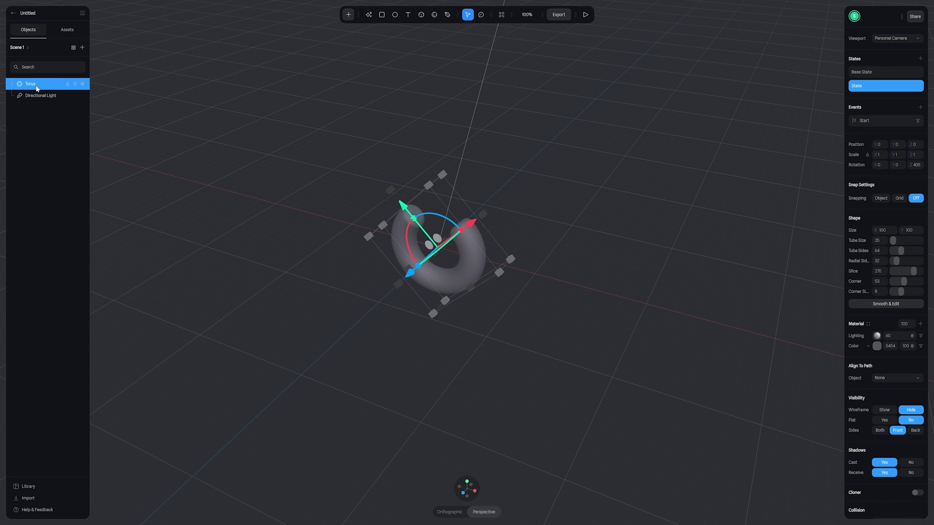
pyautogui.hotkey('ctrl', 'd')
pyautogui.click(870, 72)
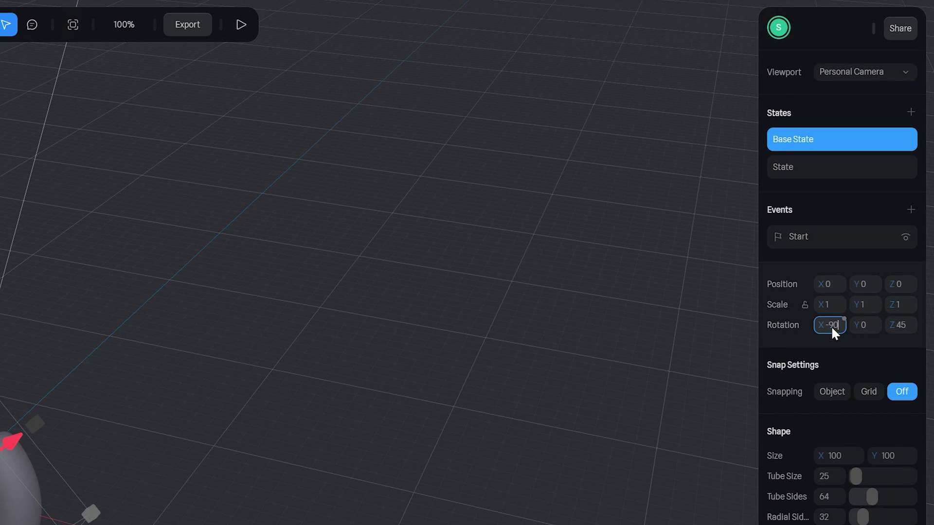
pyautogui.click(830, 325)
pyautogui.write('-90')
pyautogui.press('Return')
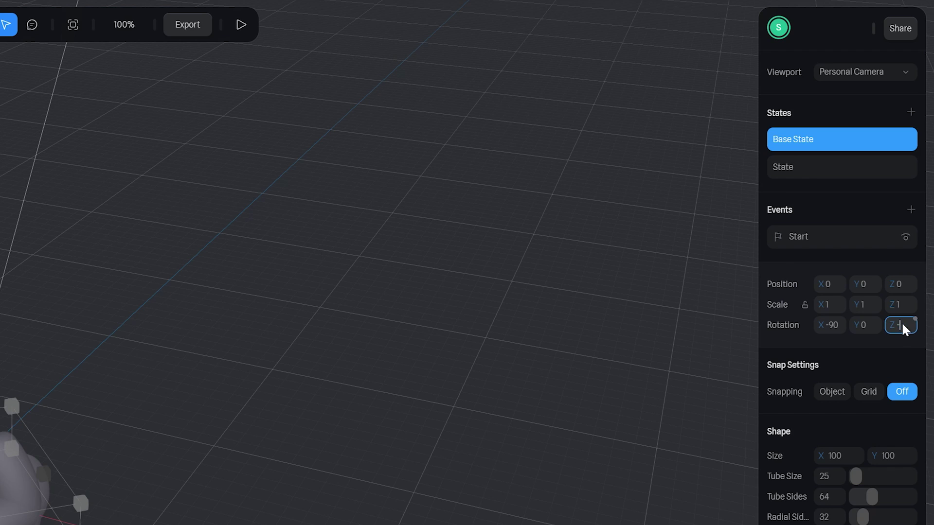
pyautogui.click(900, 322)
pyautogui.write('-90')
pyautogui.press('Return')
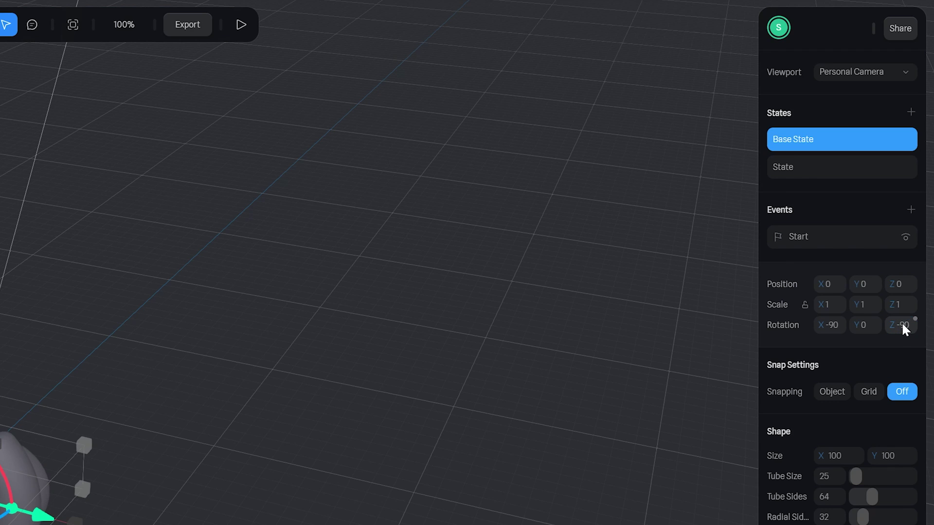
# Step: Set Torus 2's second State Z rotation to 270, position X to 35, and preview the loop
pyautogui.click(840, 166)
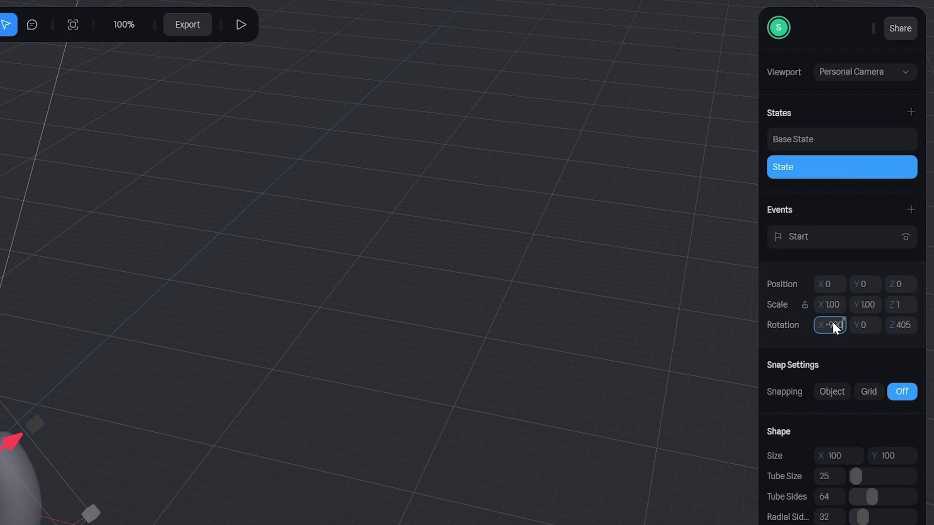
pyautogui.click(903, 326)
pyautogui.write('270')
pyautogui.press('Return')
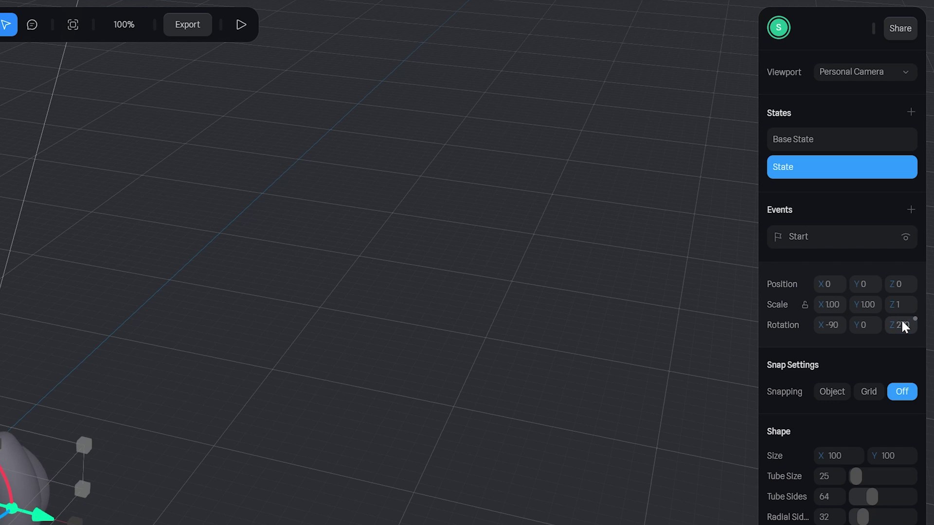
pyautogui.click(832, 284)
pyautogui.write('3')
pyautogui.press('Return')
pyautogui.click(822, 146)
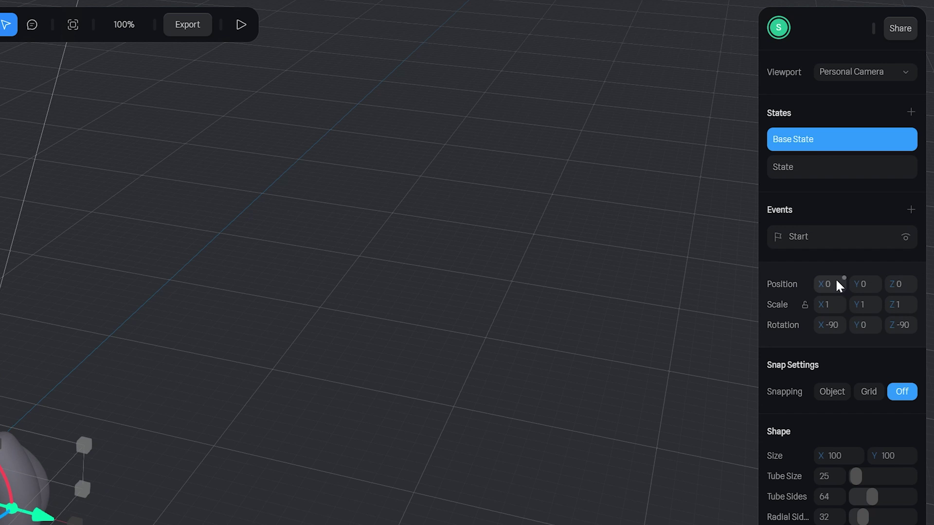
pyautogui.write('5')
pyautogui.press('Return')
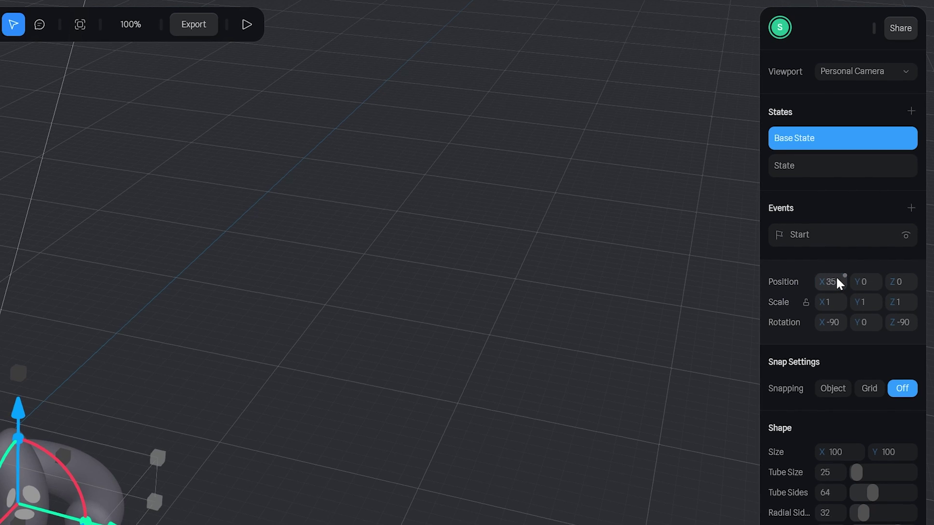
pyautogui.click(586, 14)
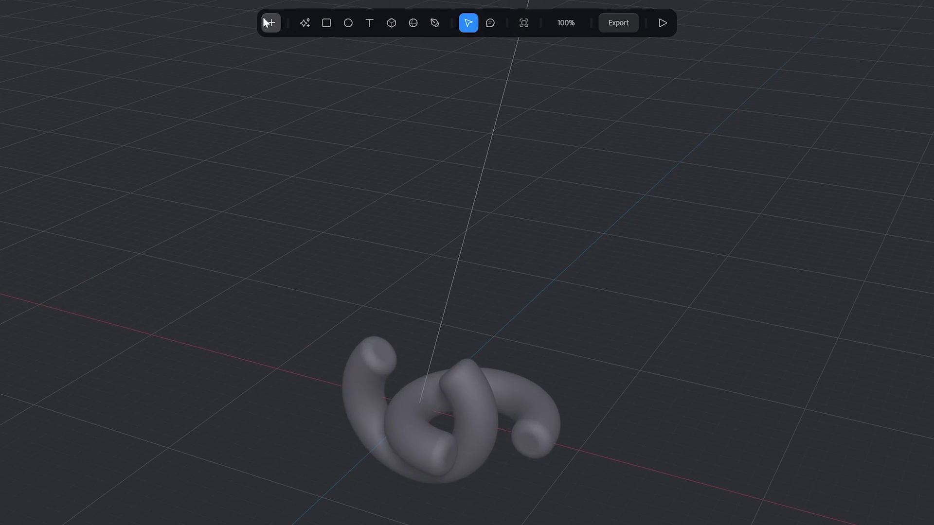
# Step: Add a sphere to the scene and resize it into a flattened ellipsoid
pyautogui.click(271, 22)
pyautogui.scroll(-5, 290, 95)
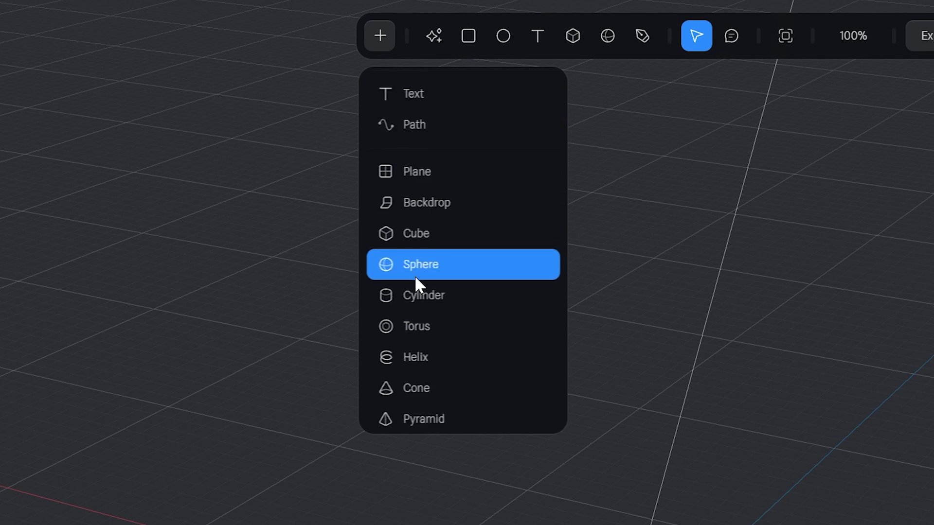
pyautogui.click(445, 244)
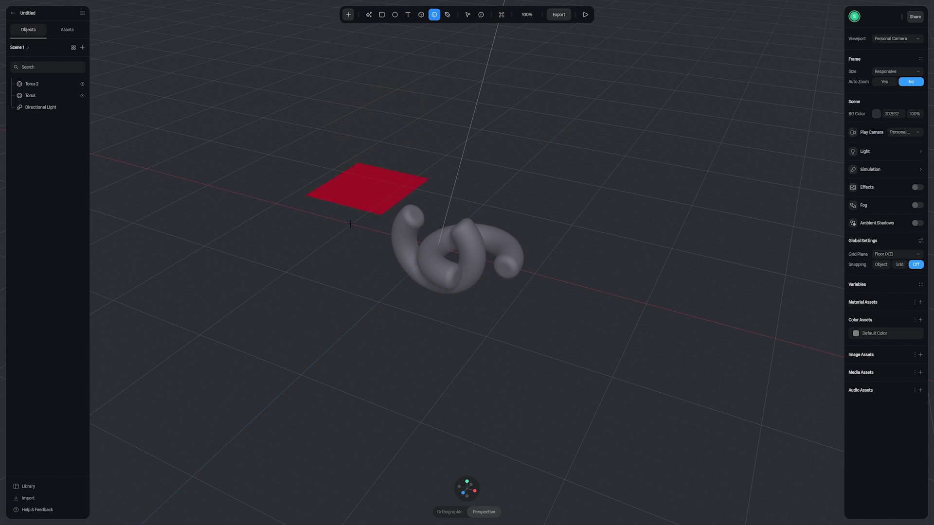
pyautogui.click(318, 251)
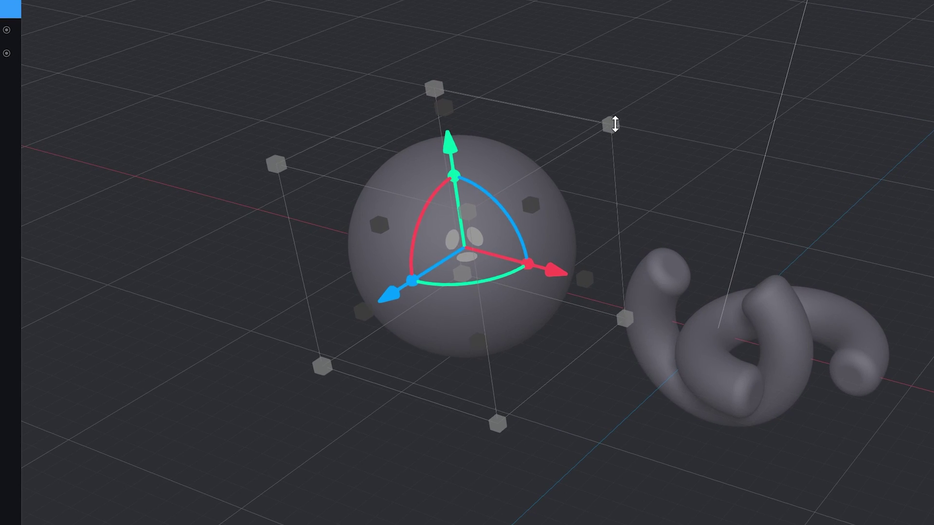
pyautogui.moveTo(615, 125); pyautogui.dragTo(367, 314)
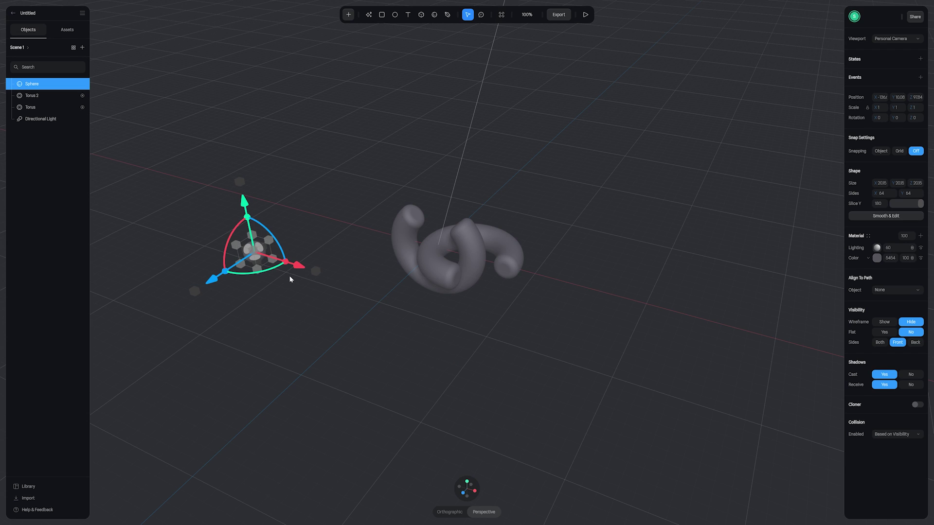
# Step: Move the sphere left along X, raise it above the rings and pull it back in depth
pyautogui.moveTo(447, 364); pyautogui.dragTo(792, 463)
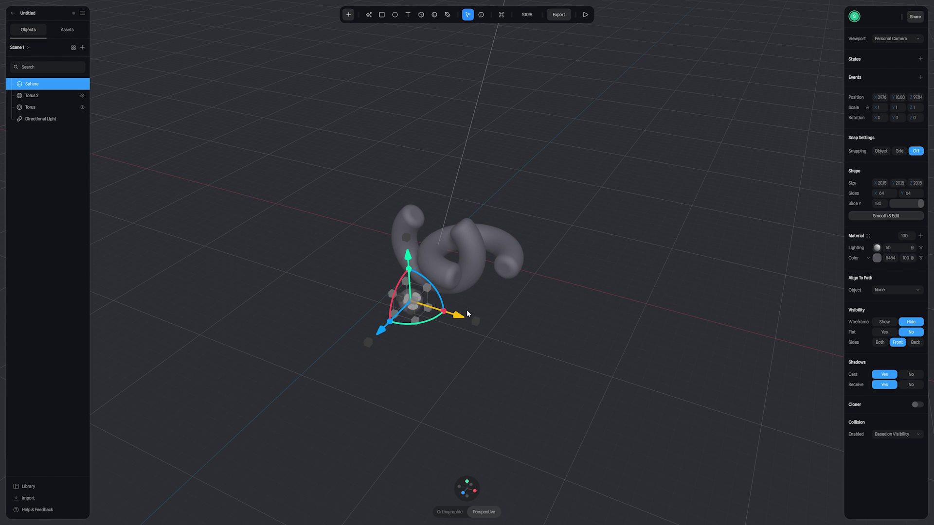
pyautogui.moveTo(468, 314); pyautogui.dragTo(378, 326)
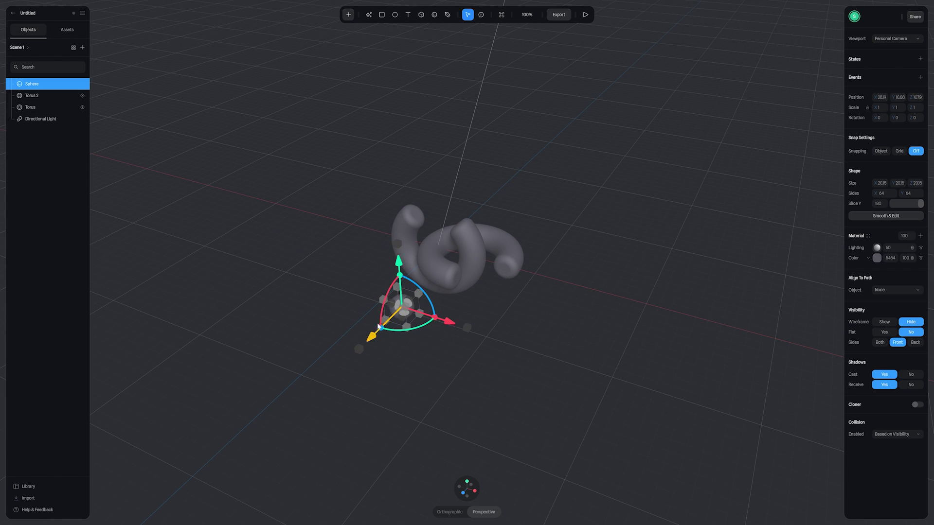
pyautogui.moveTo(399, 270); pyautogui.dragTo(396, 251)
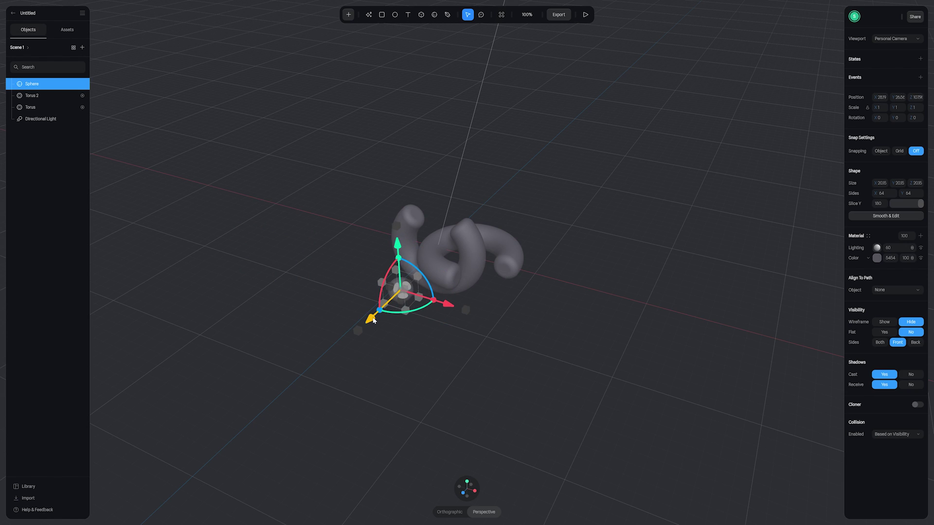
pyautogui.moveTo(356, 335); pyautogui.dragTo(489, 188)
pyautogui.hotkey('ctrl', '\\')
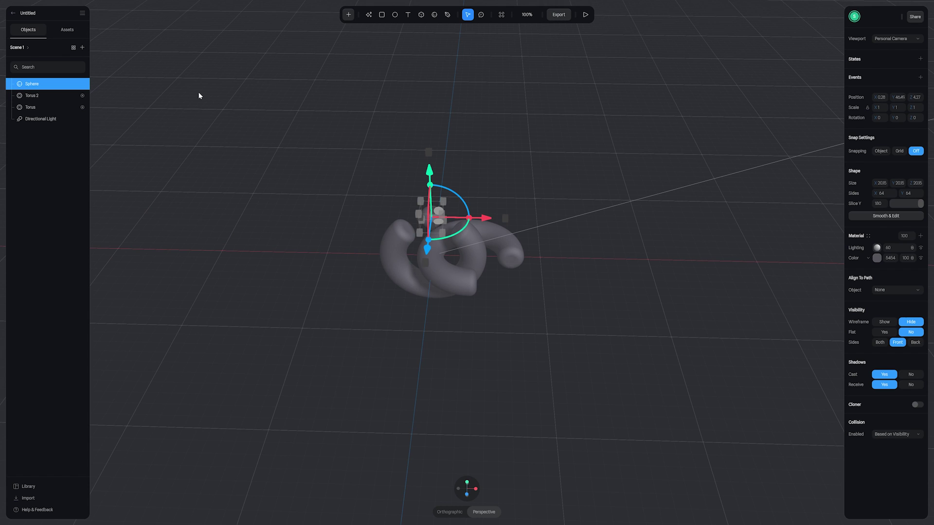
# Step: Parent the sphere under Torus in the Objects panel, then preview the scene
pyautogui.moveTo(33, 84); pyautogui.dragTo(36, 109)
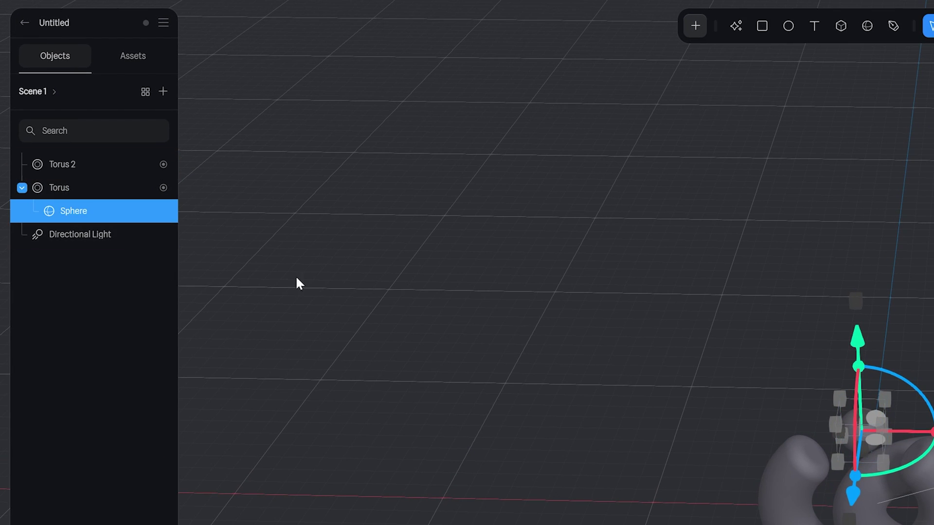
pyautogui.click(586, 443)
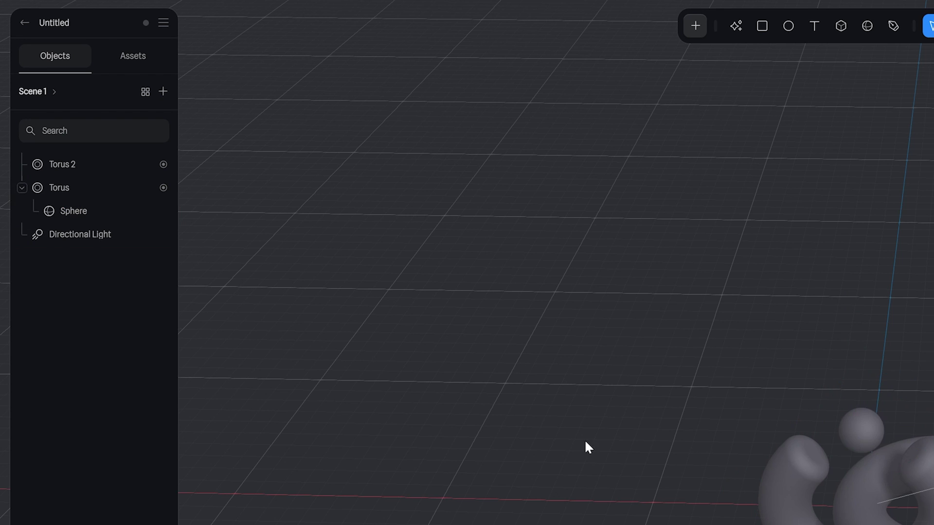
pyautogui.click(586, 14)
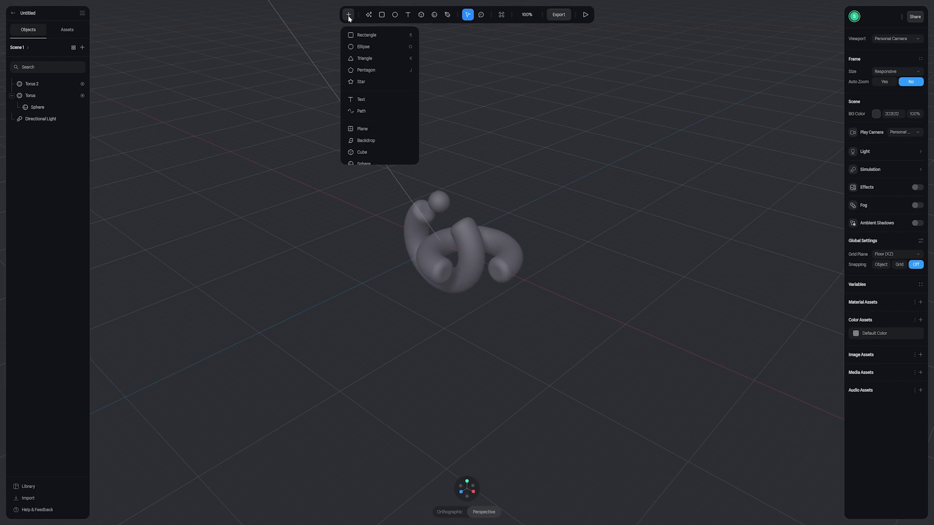
# Step: Add a 10×10×10 cube, move it onto the ring, and nest it under Torus 2
pyautogui.click(369, 116)
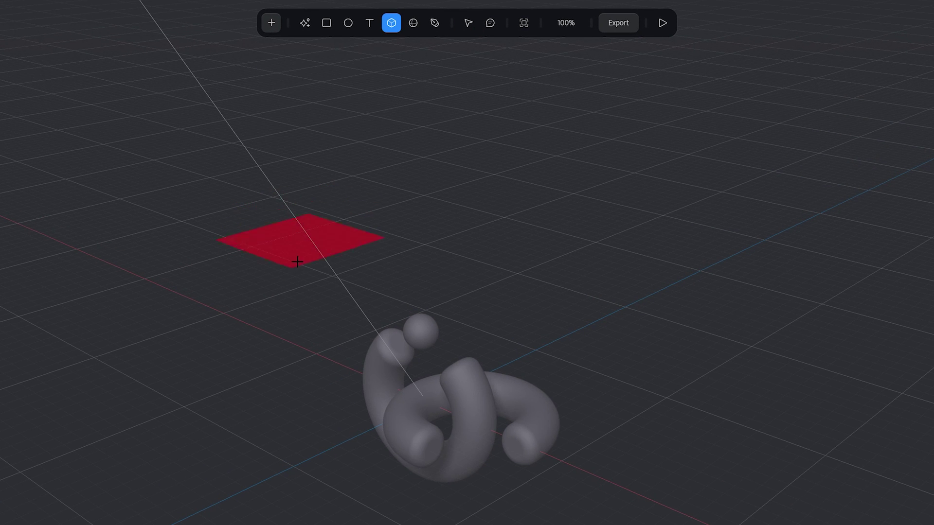
pyautogui.click(280, 427)
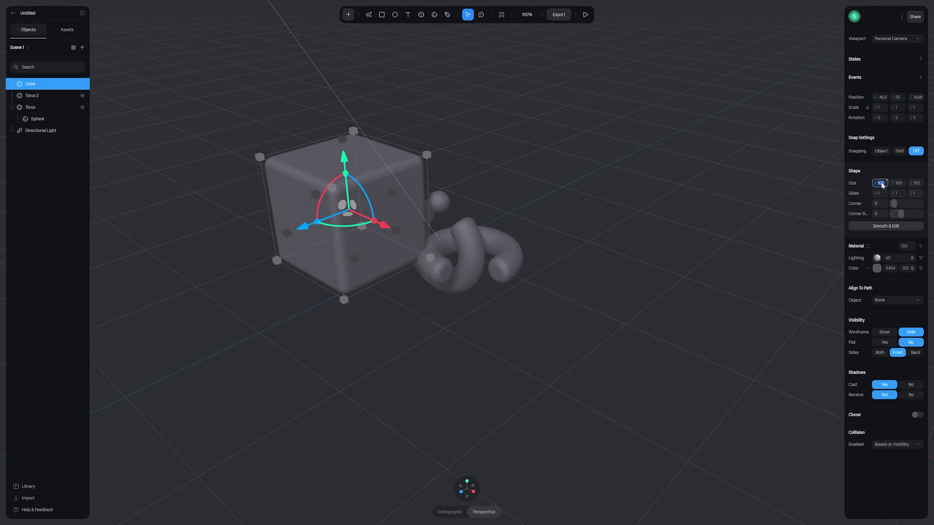
pyautogui.write('10')
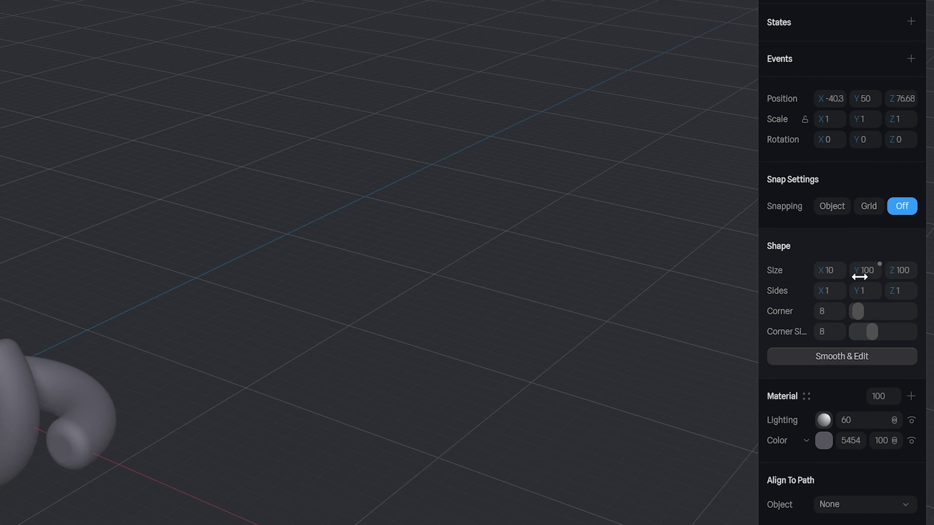
pyautogui.write('10')
pyautogui.press('Tab')
pyautogui.write('10')
pyautogui.press('Return')
pyautogui.press('Return')
pyautogui.click(410, 225)
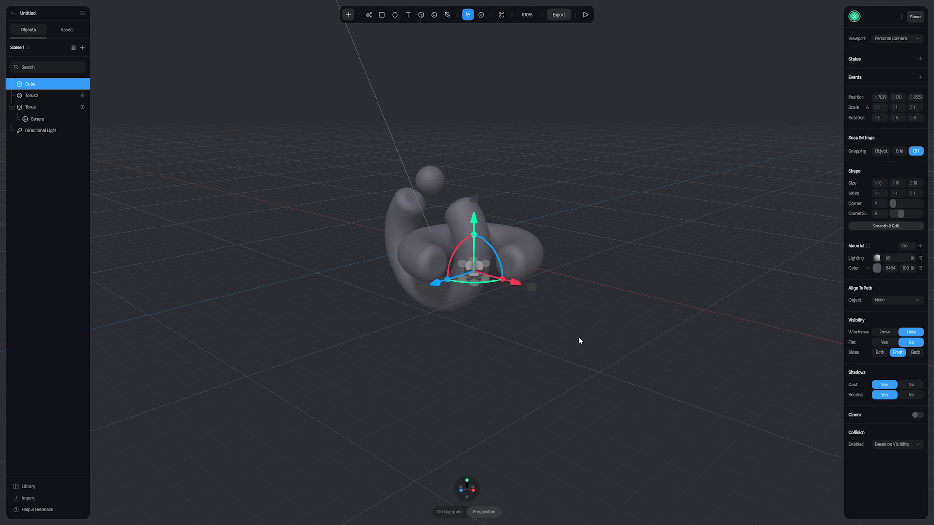
pyautogui.moveTo(30, 82); pyautogui.dragTo(31, 95)
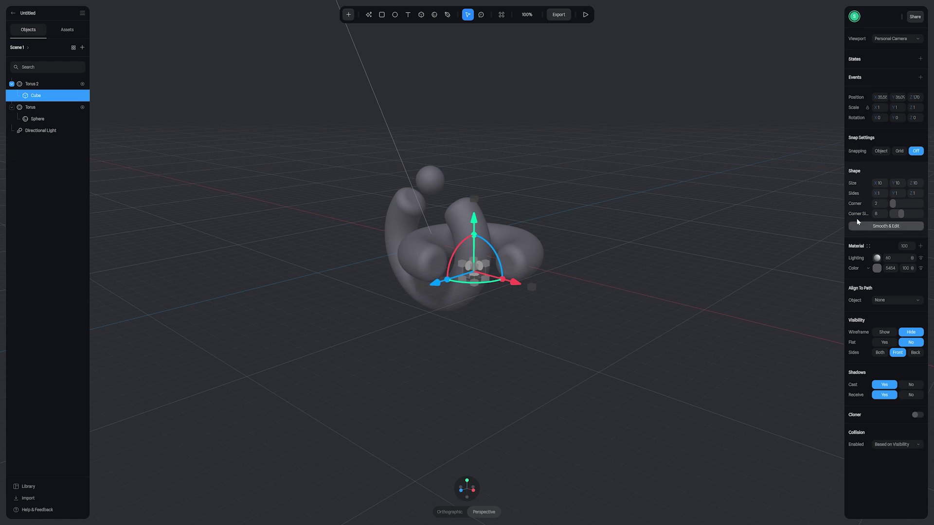
# Step: Add a new State for the cube, rotated −360° on Z
pyautogui.click(920, 65)
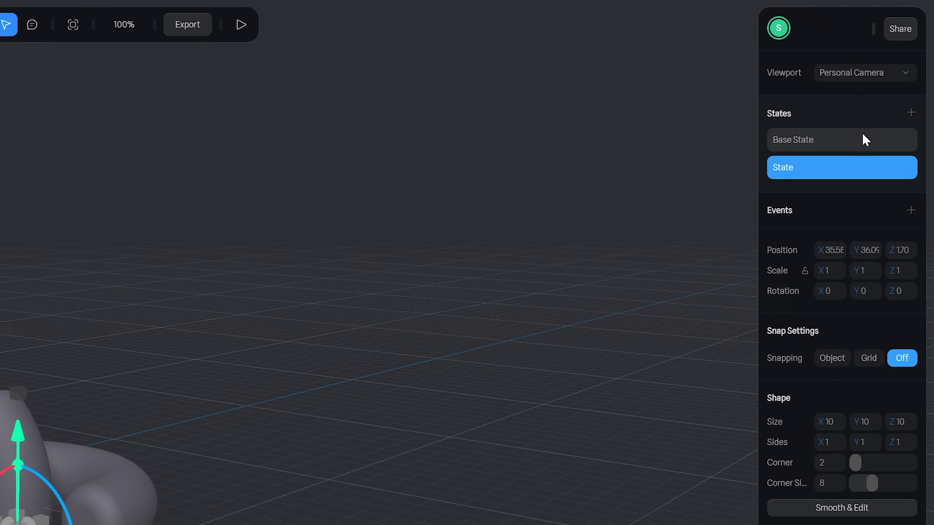
pyautogui.click(857, 139)
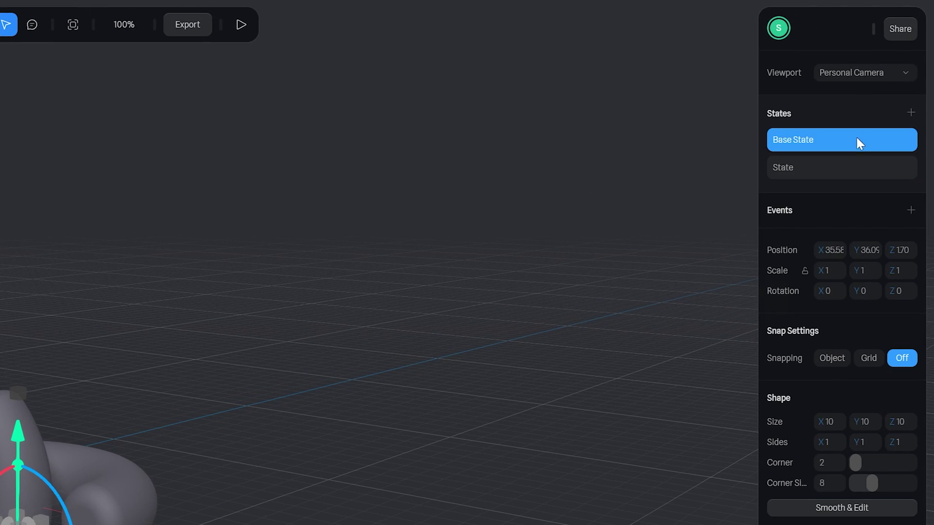
pyautogui.click(859, 168)
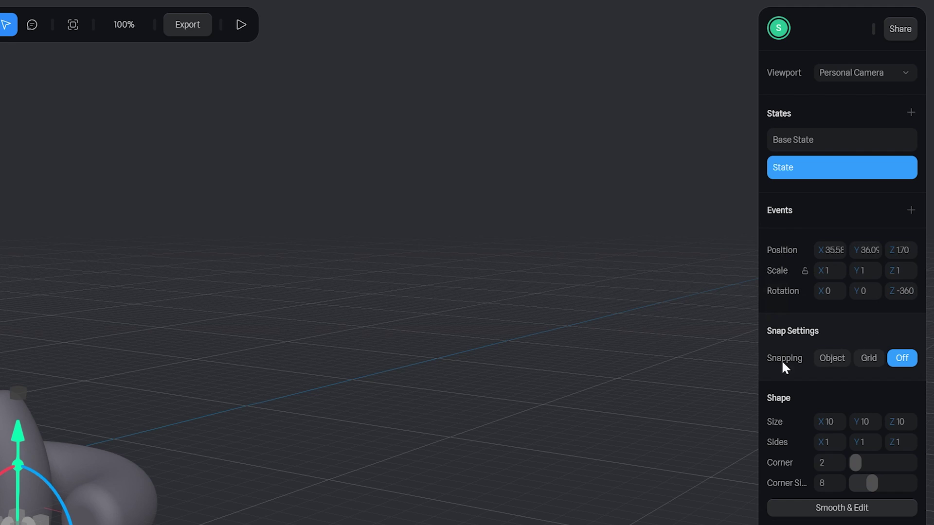
# Step: Add a Start event with a transition from Base State to State
pyautogui.click(909, 212)
pyautogui.click(660, 197)
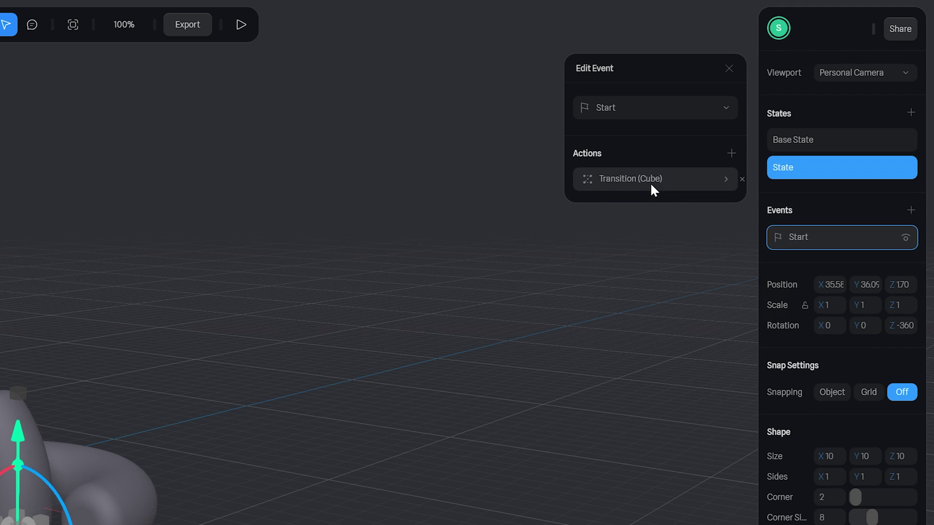
pyautogui.click(651, 185)
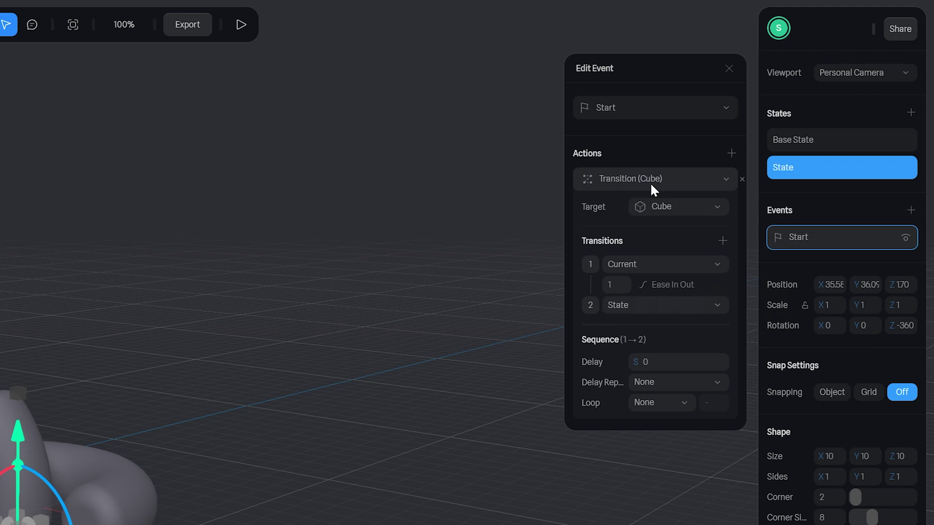
pyautogui.click(667, 262)
pyautogui.click(647, 296)
pyautogui.click(661, 306)
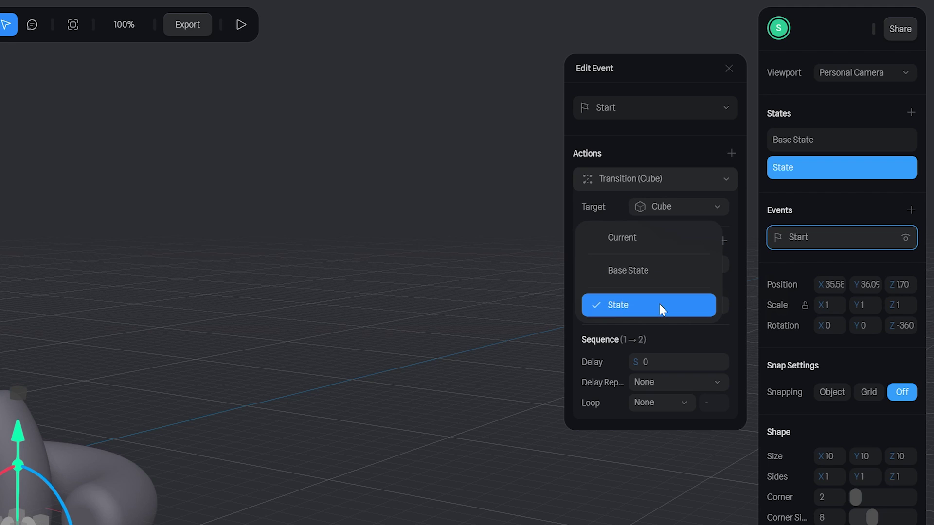
pyautogui.click(653, 305)
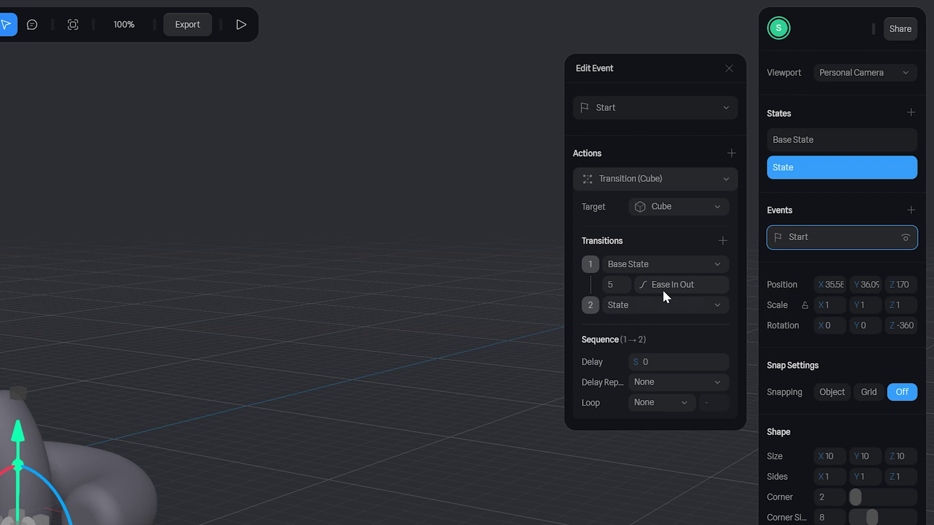
# Step: Make the transition 5-second Linear with infinite looping, then preview the scene
pyautogui.click(693, 287)
pyautogui.click(694, 321)
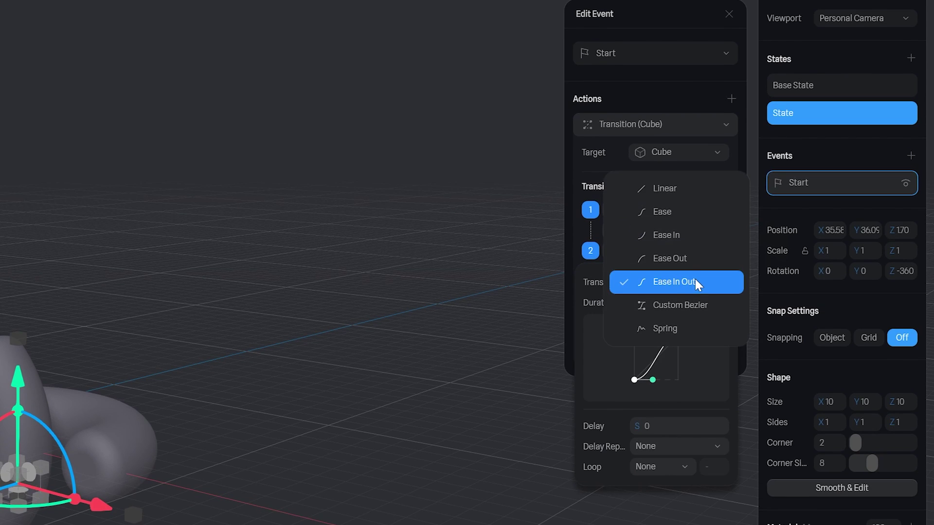
pyautogui.click(667, 190)
pyautogui.click(589, 233)
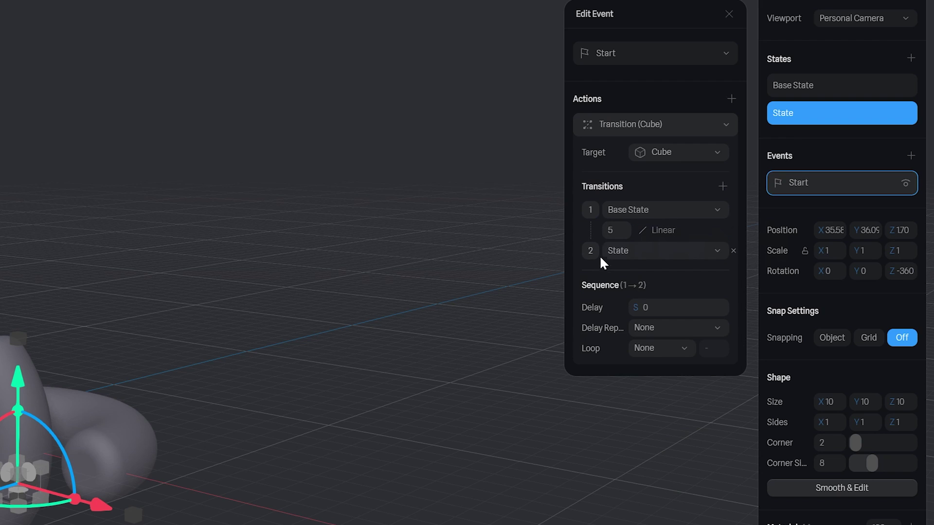
pyautogui.click(633, 348)
pyautogui.click(645, 389)
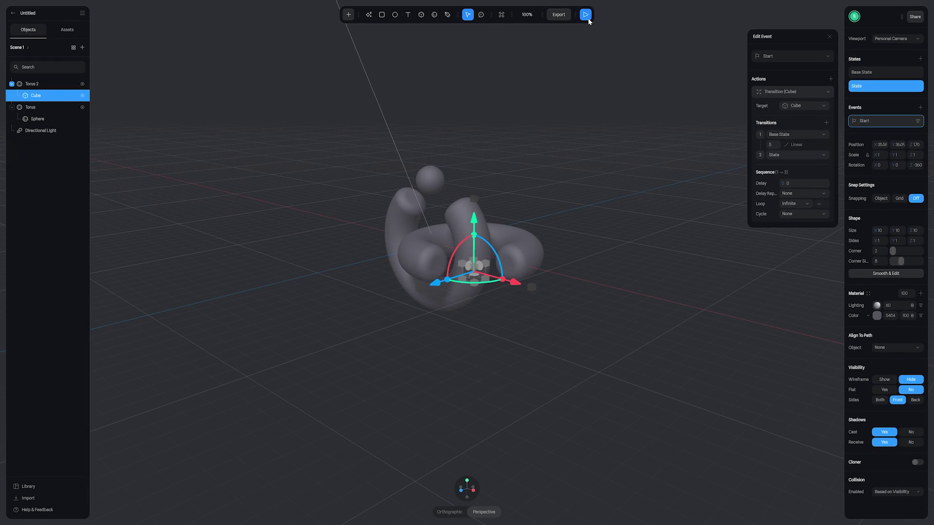
pyautogui.click(586, 14)
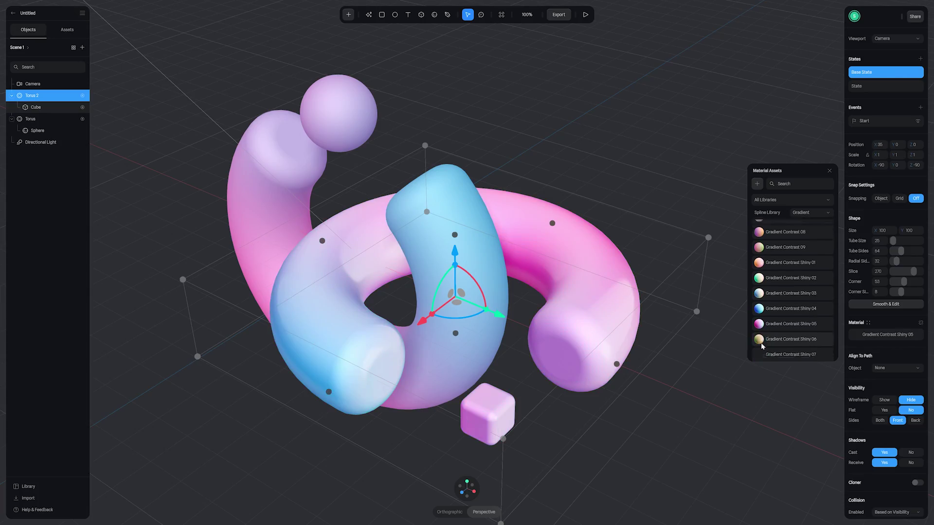
pyautogui.scroll(-1, 769, 327)
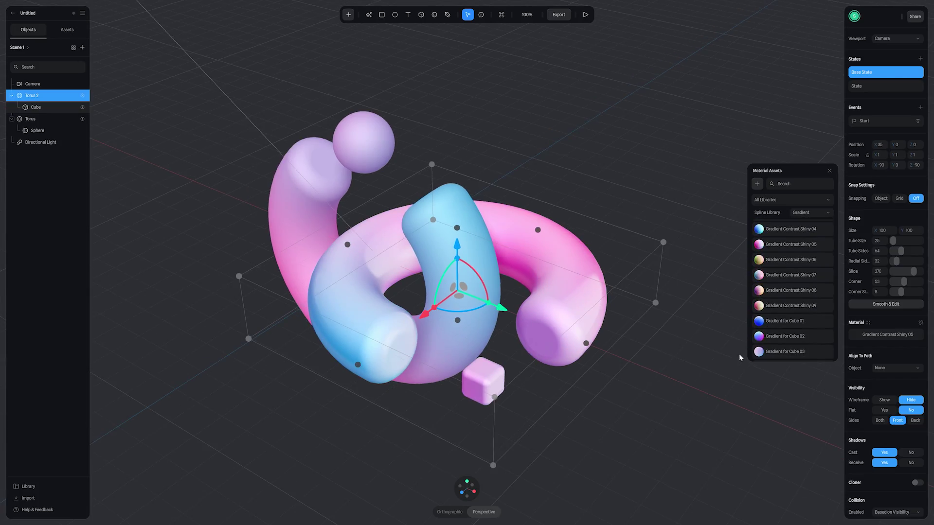
pyautogui.scroll(-5, 771, 323)
pyautogui.scroll(3, 776, 319)
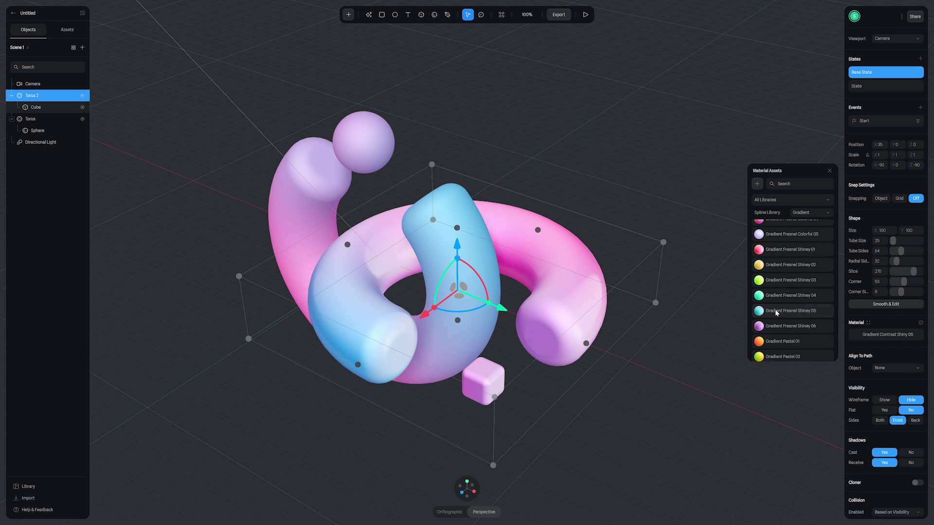
pyautogui.click(780, 296)
pyautogui.scroll(-3, 781, 302)
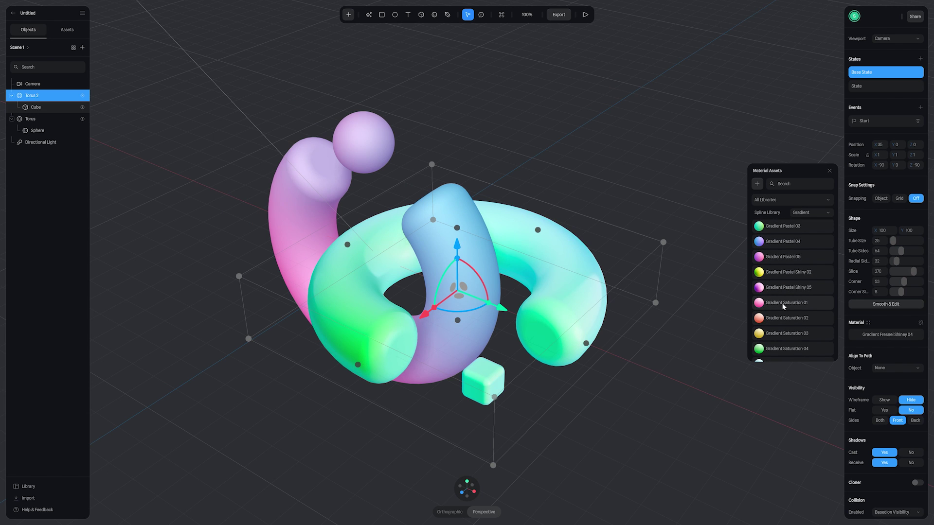
pyautogui.click(781, 303)
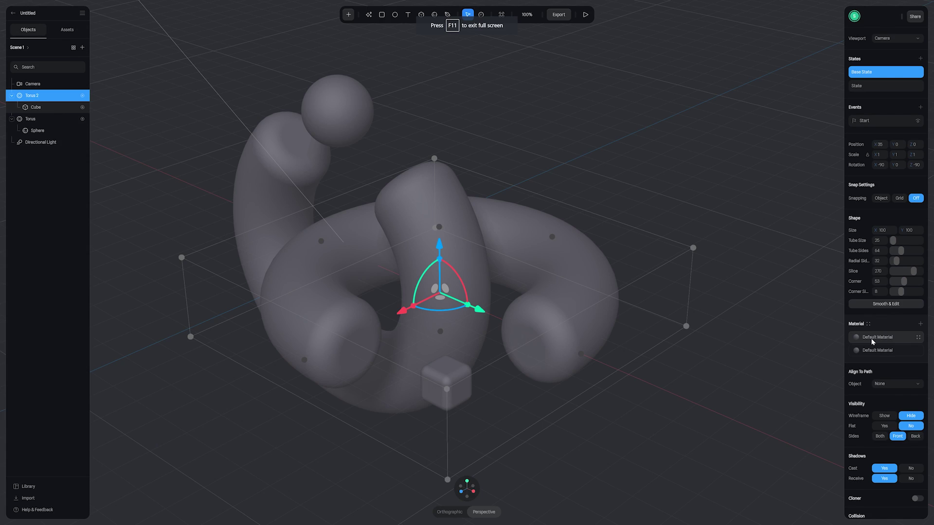
# Step: Edit Torus 2's material and recolour the ring purple
pyautogui.click(872, 341)
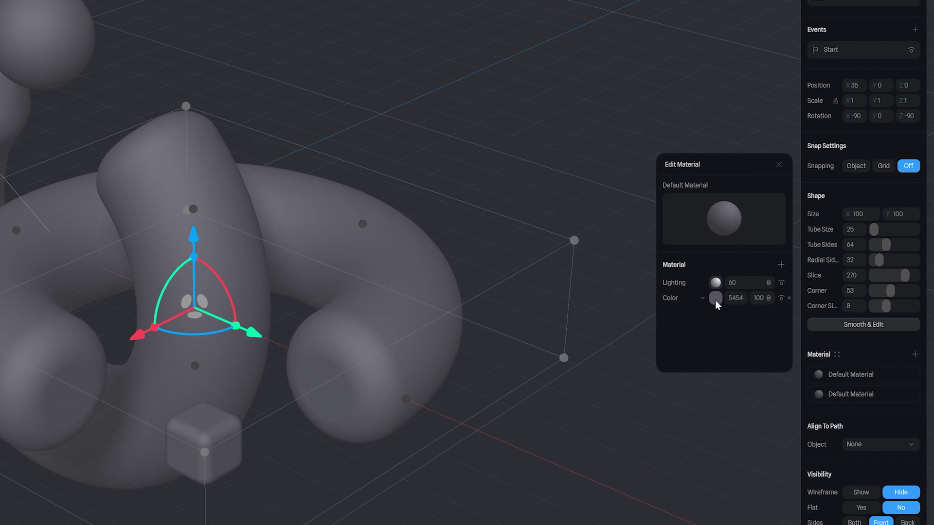
pyautogui.click(716, 299)
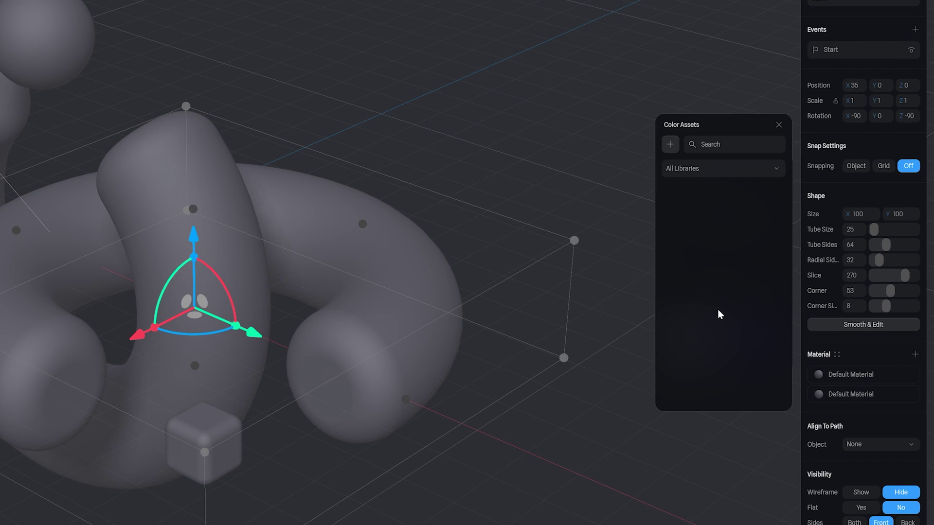
pyautogui.click(779, 125)
pyautogui.moveTo(742, 338); pyautogui.dragTo(739, 367)
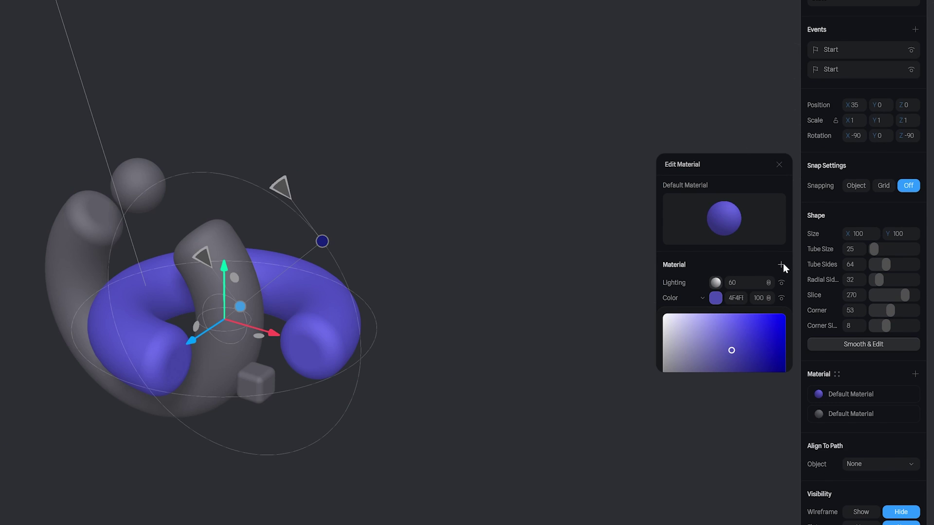
# Step: Add a material layer, try Image, Gradient, Rainbow and Video, then settle on Depth
pyautogui.click(782, 265)
pyautogui.click(703, 284)
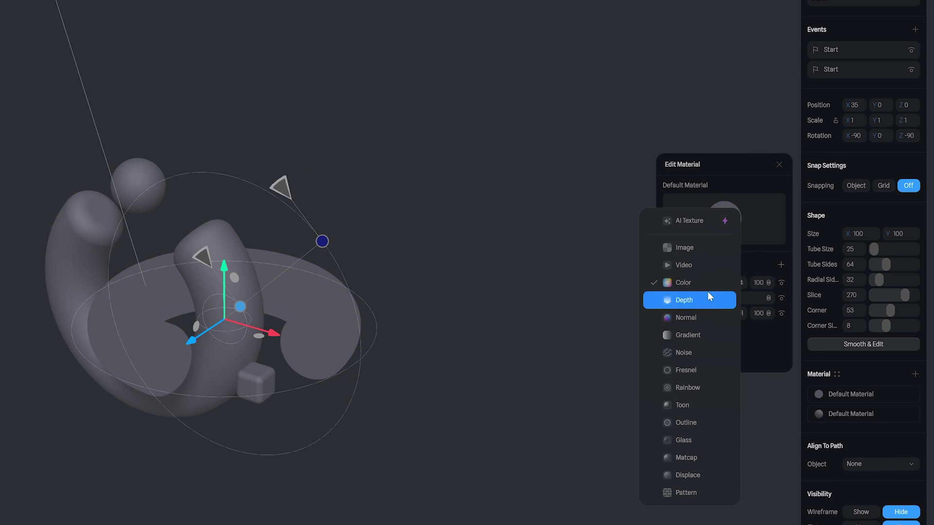
pyautogui.click(686, 249)
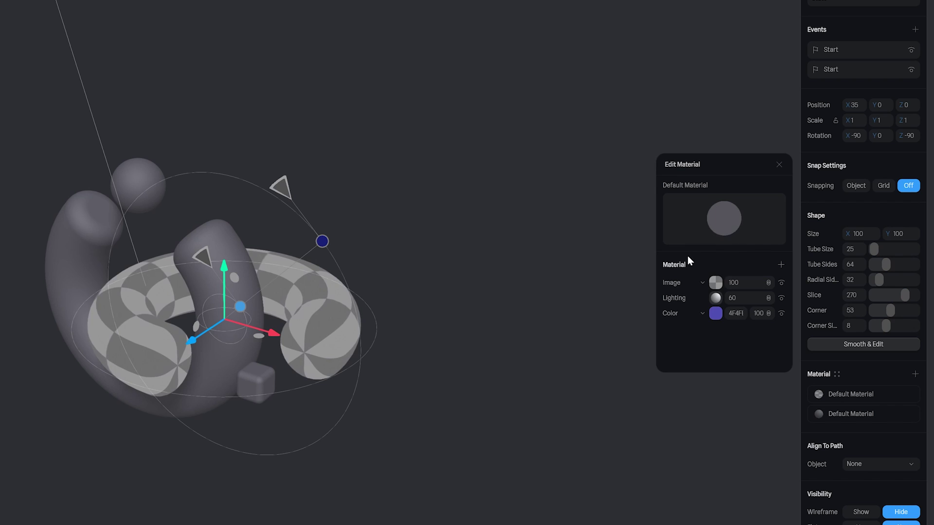
pyautogui.click(703, 280)
pyautogui.click(689, 369)
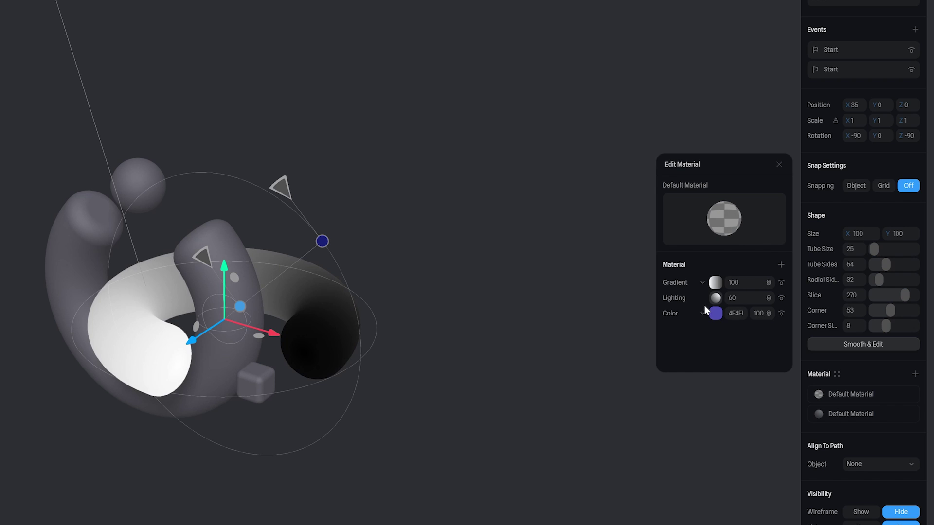
pyautogui.click(703, 282)
pyautogui.click(691, 335)
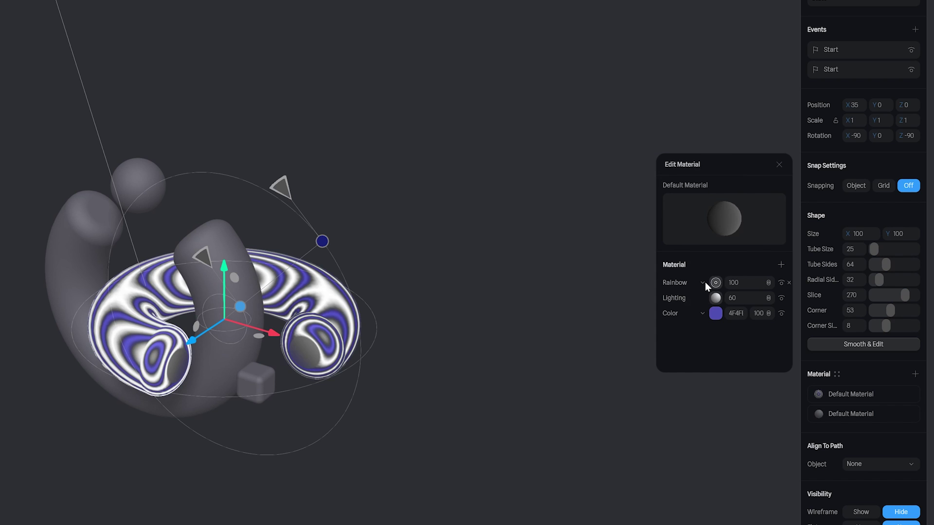
pyautogui.click(703, 282)
pyautogui.click(684, 161)
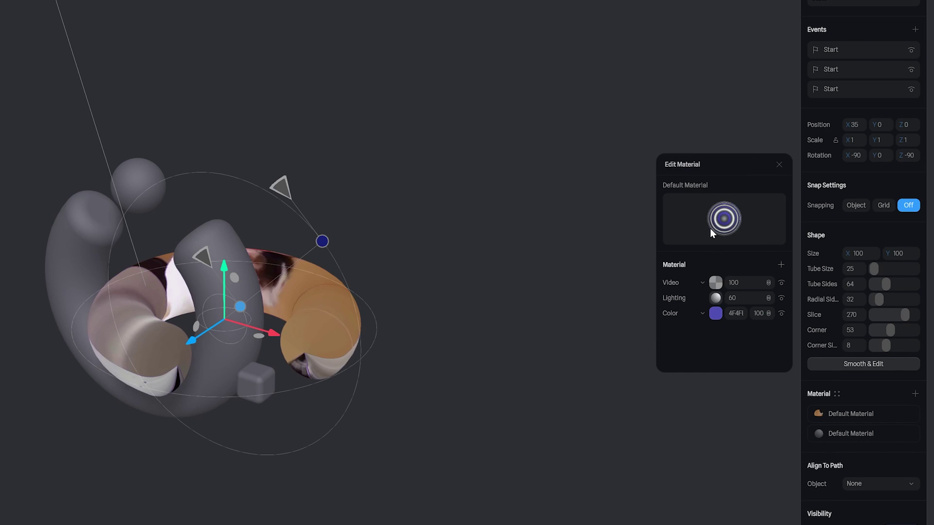
pyautogui.click(704, 282)
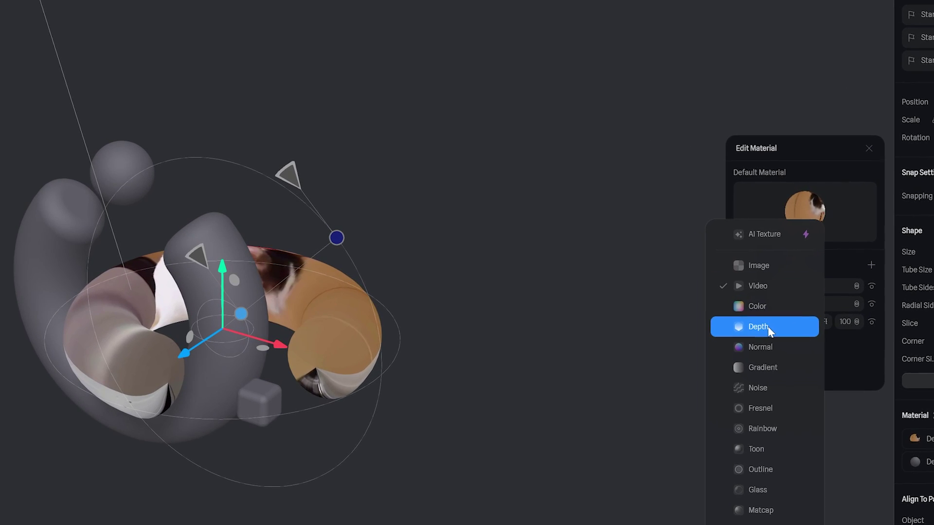
pyautogui.click(764, 327)
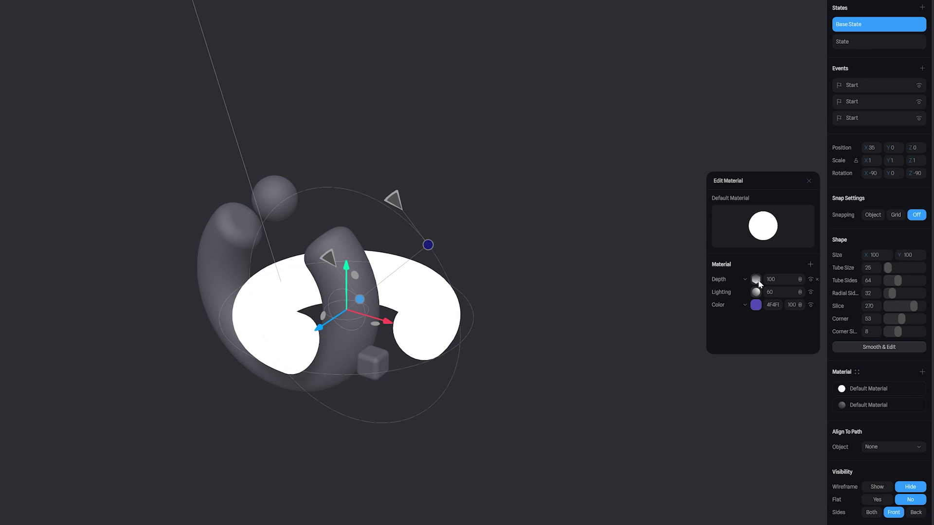
# Step: Tighten the Depth layer's gradient around the torus and tint it dark teal 32627D
pyautogui.click(756, 280)
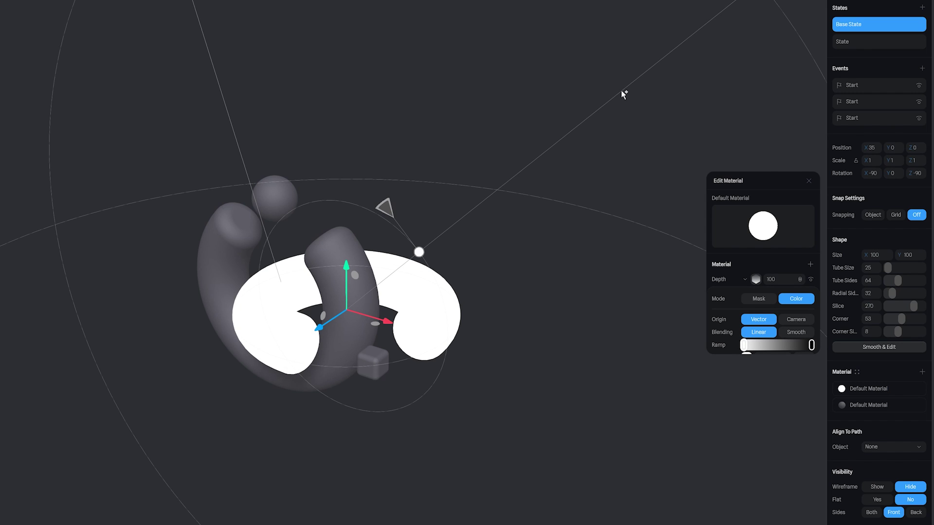
pyautogui.scroll(-5, 546, 312)
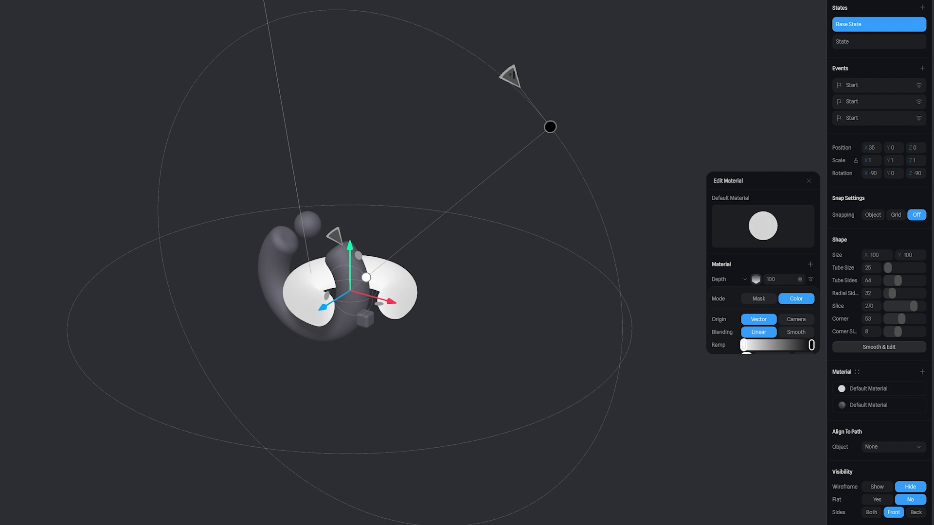
pyautogui.moveTo(511, 76); pyautogui.dragTo(426, 237)
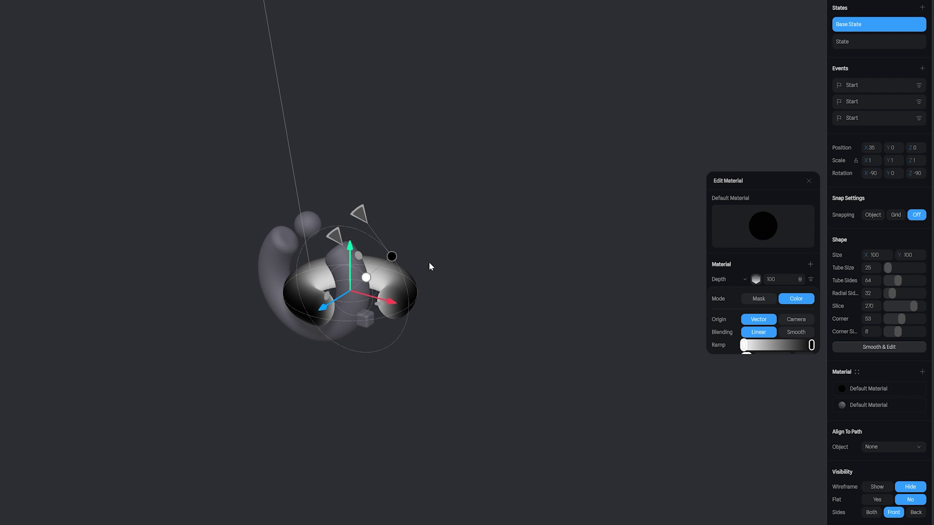
pyautogui.scroll(3, 437, 277)
pyautogui.scroll(-2, 744, 312)
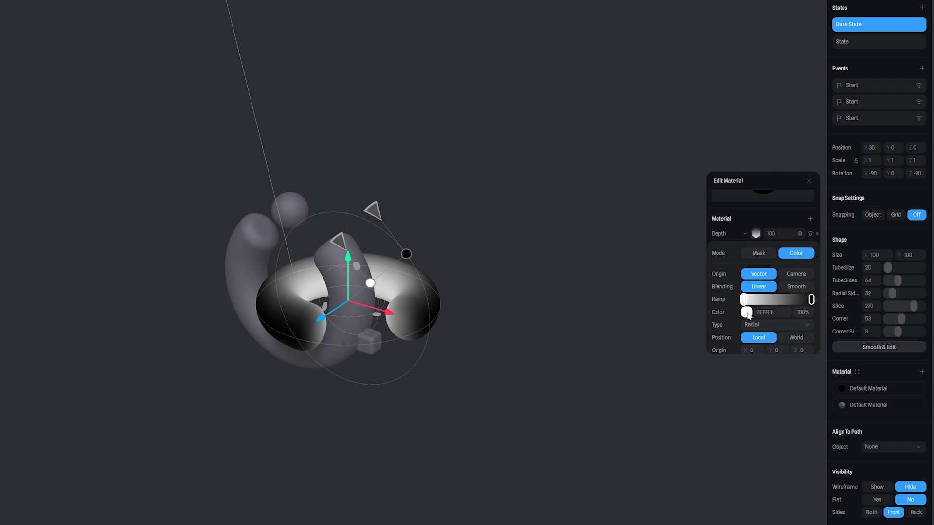
pyautogui.scroll(-2, 749, 321)
pyautogui.click(781, 347)
pyautogui.moveTo(747, 273); pyautogui.dragTo(773, 288)
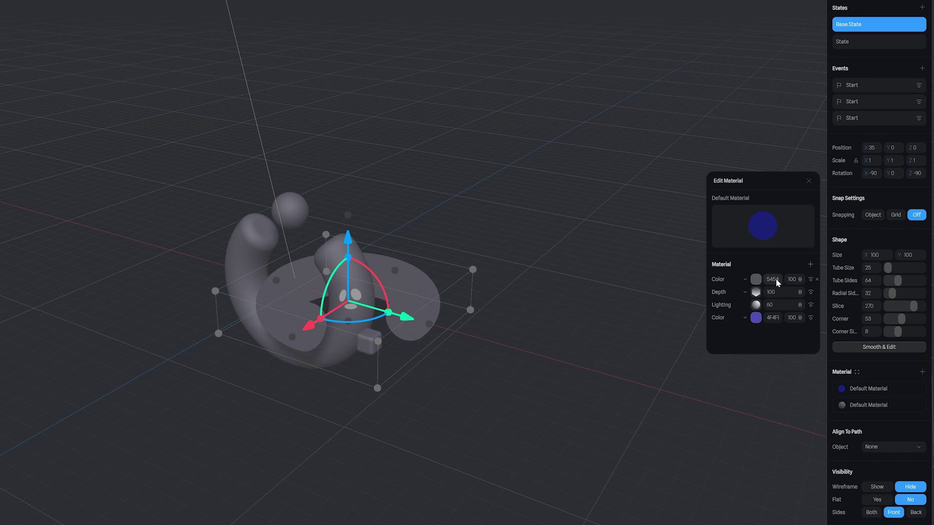
# Step: Turn the top layer into a chrome Spline Library Matcap blended with Overlay
pyautogui.click(744, 280)
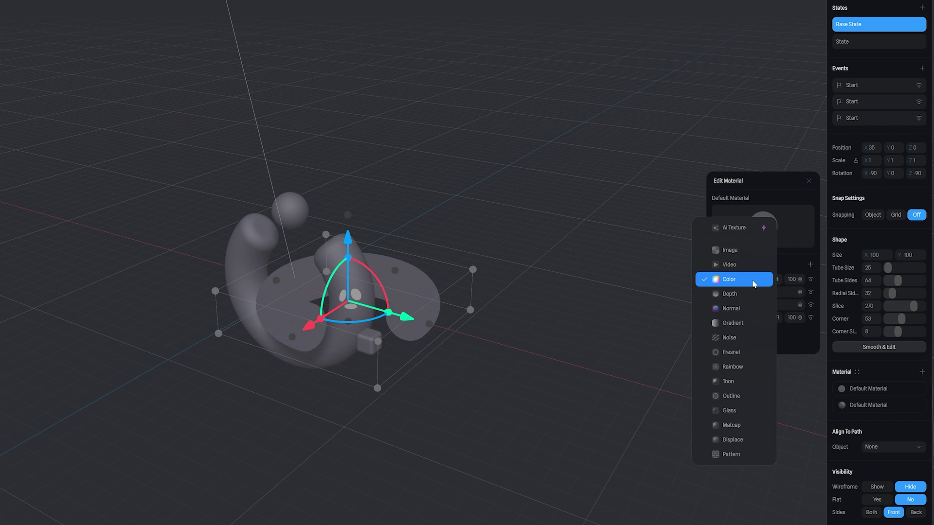
pyautogui.click(735, 427)
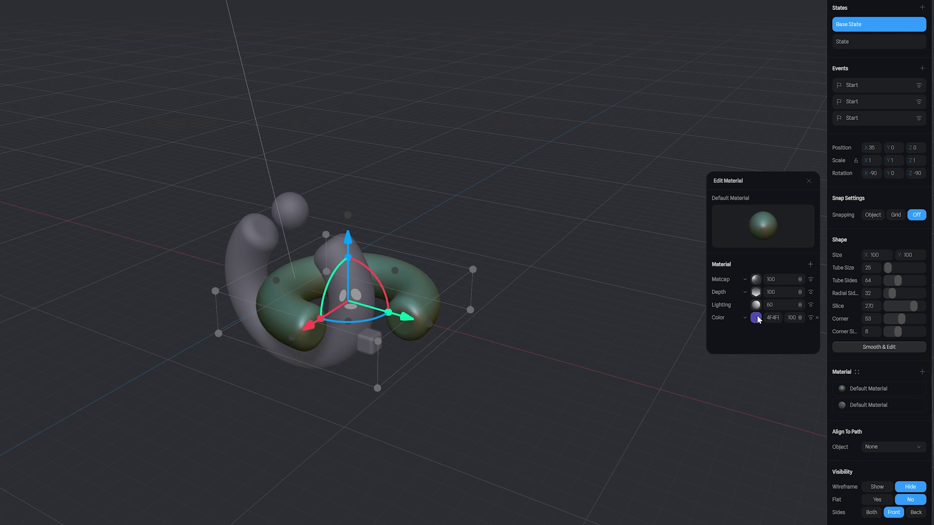
pyautogui.click(756, 280)
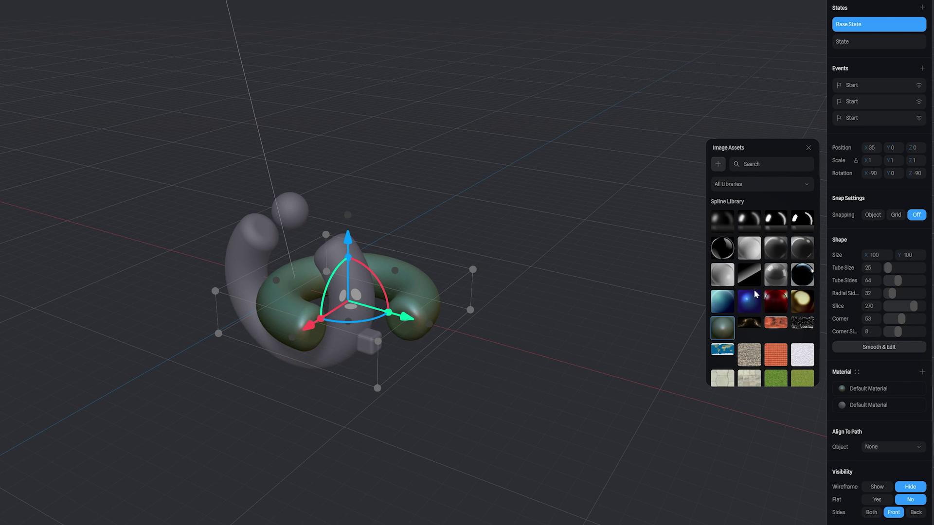
pyautogui.click(773, 222)
pyautogui.click(808, 148)
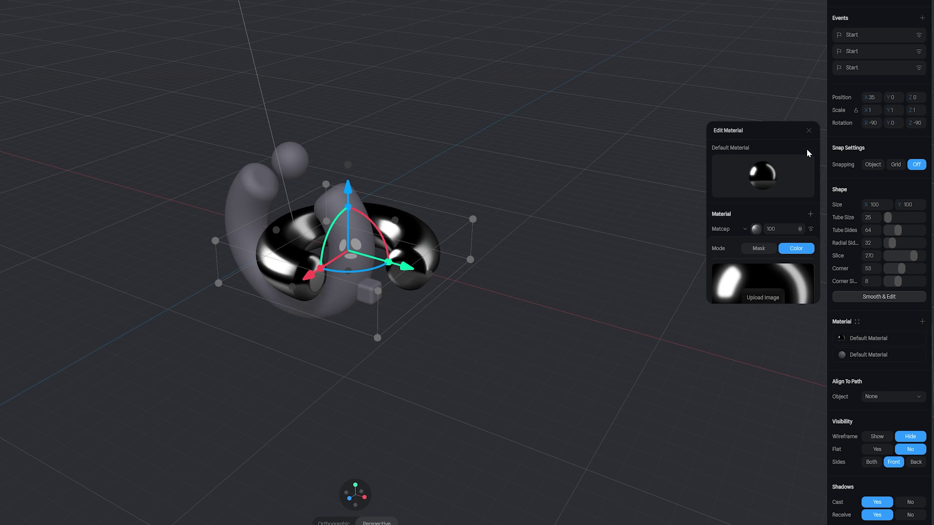
pyautogui.click(800, 230)
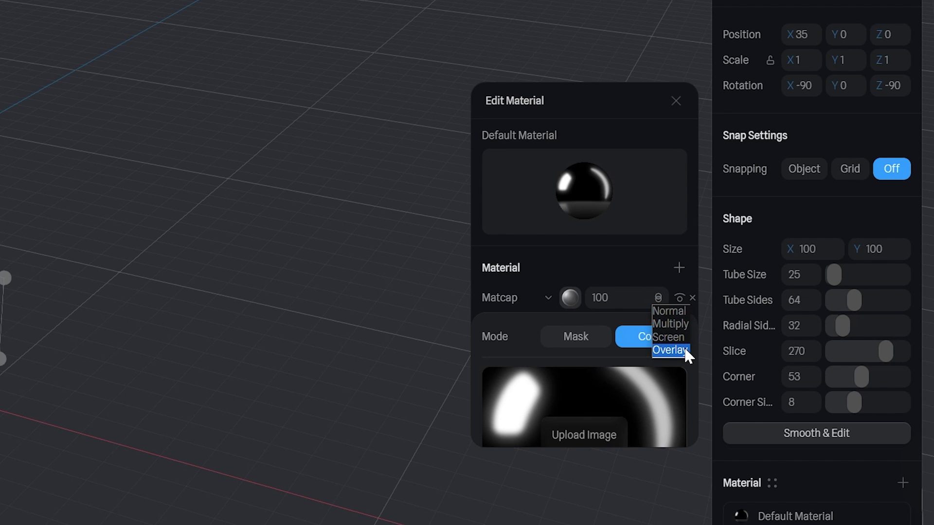
pyautogui.click(671, 350)
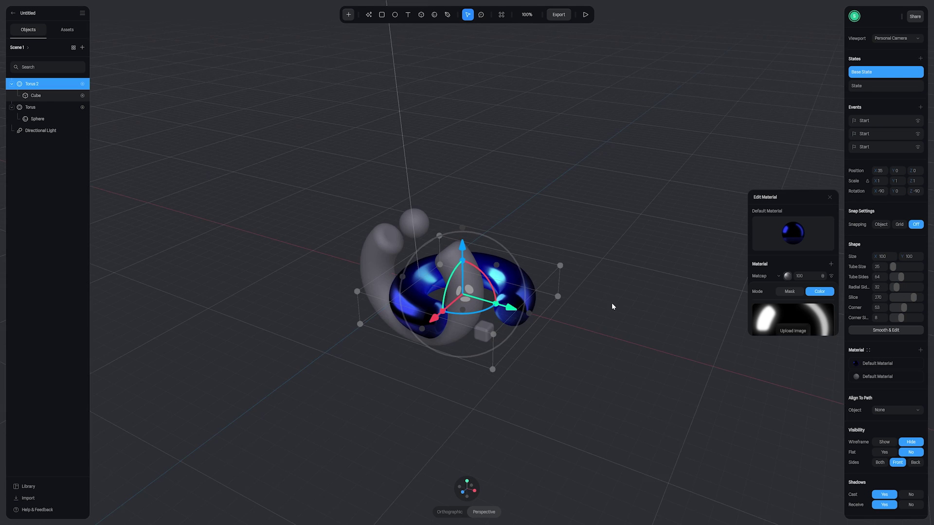
# Step: Copy Torus 2's blue material and paste it onto the Cube, Torus and Sphere
pyautogui.rightClick(38, 89)
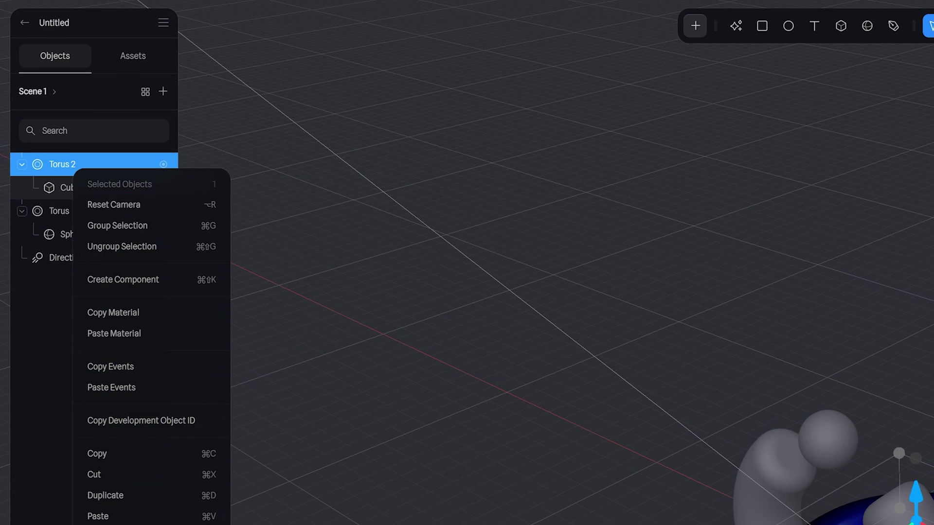
pyautogui.click(114, 313)
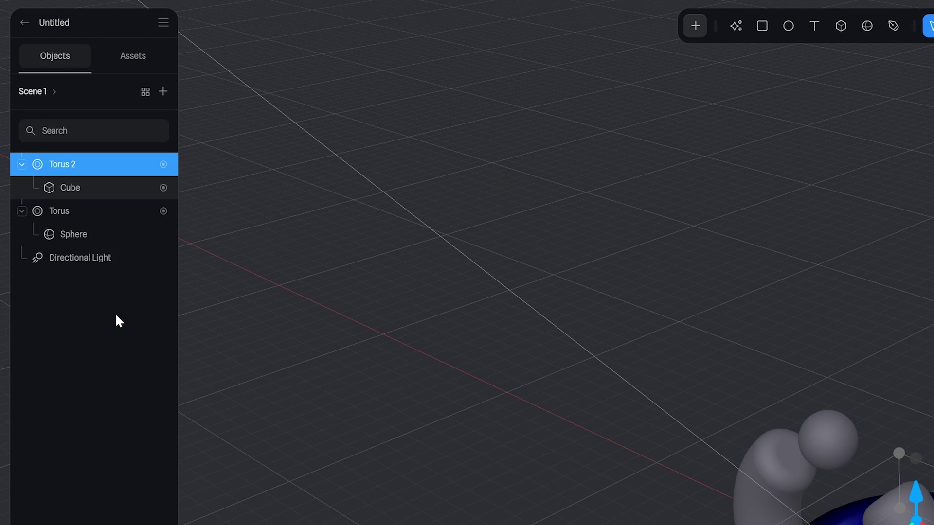
pyautogui.rightClick(73, 187)
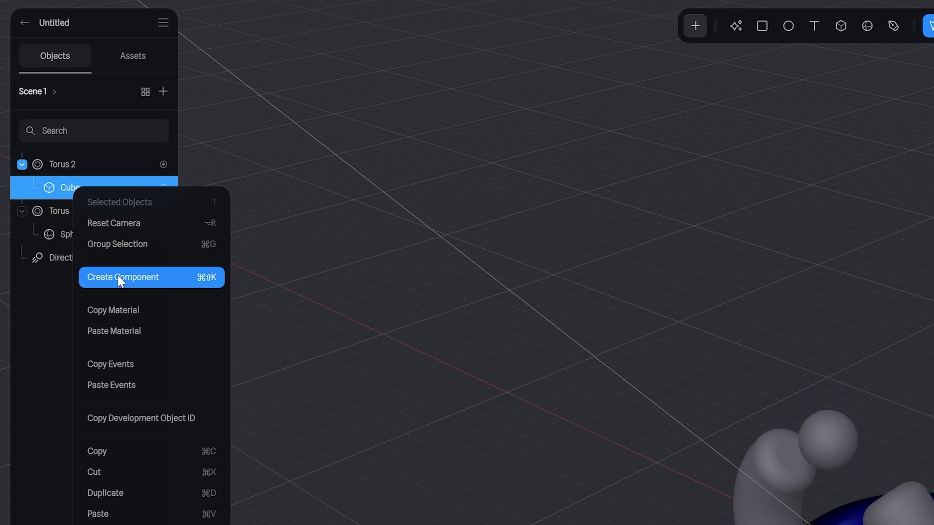
pyautogui.click(121, 328)
pyautogui.rightClick(59, 211)
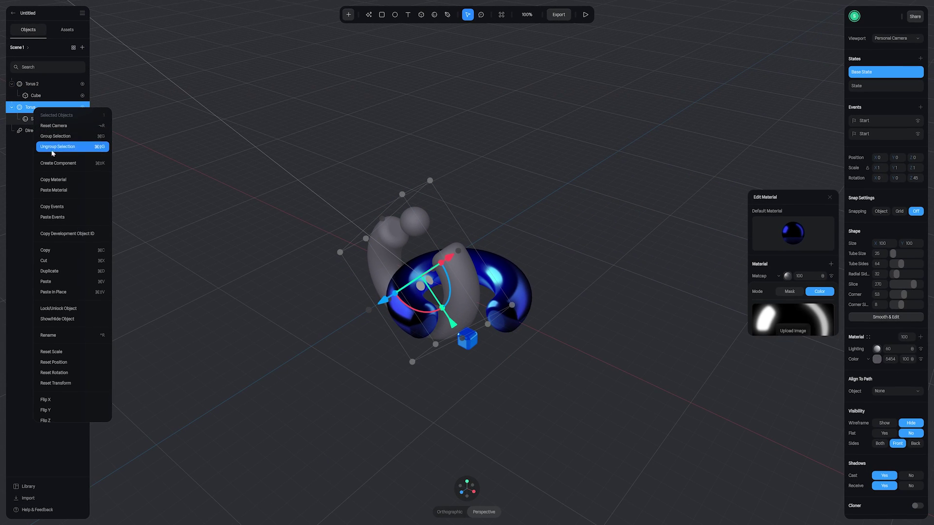
pyautogui.click(55, 190)
pyautogui.rightClick(34, 119)
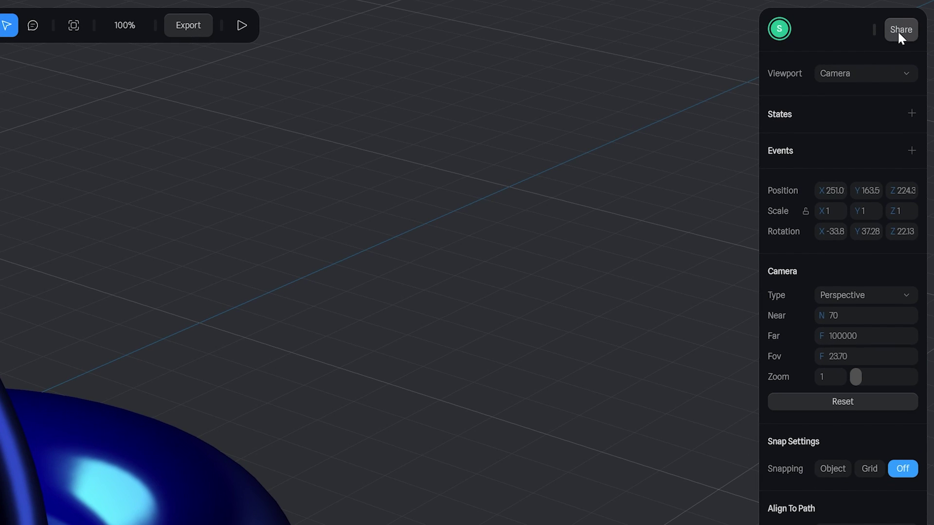
# Step: Keep link access at 'Anyone with this link (Viewer)' and copy the scene's public URL
pyautogui.click(899, 30)
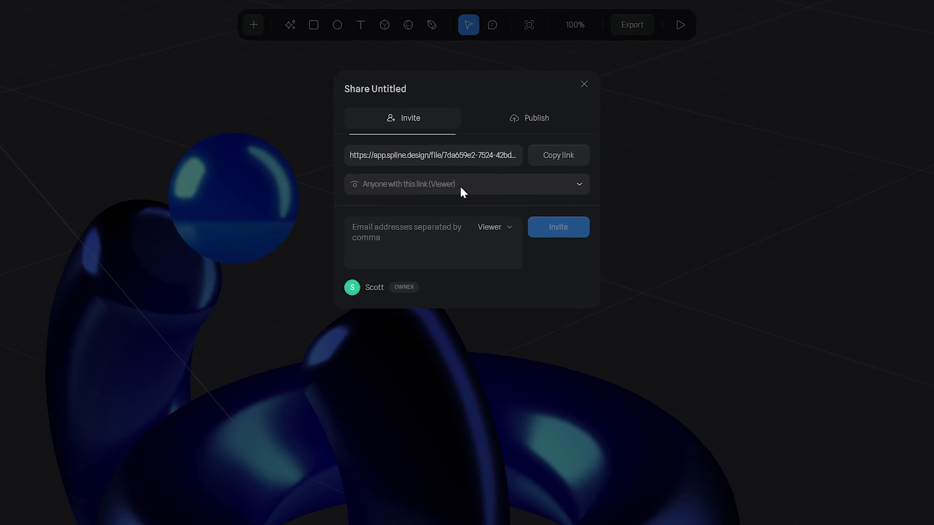
pyautogui.click(466, 123)
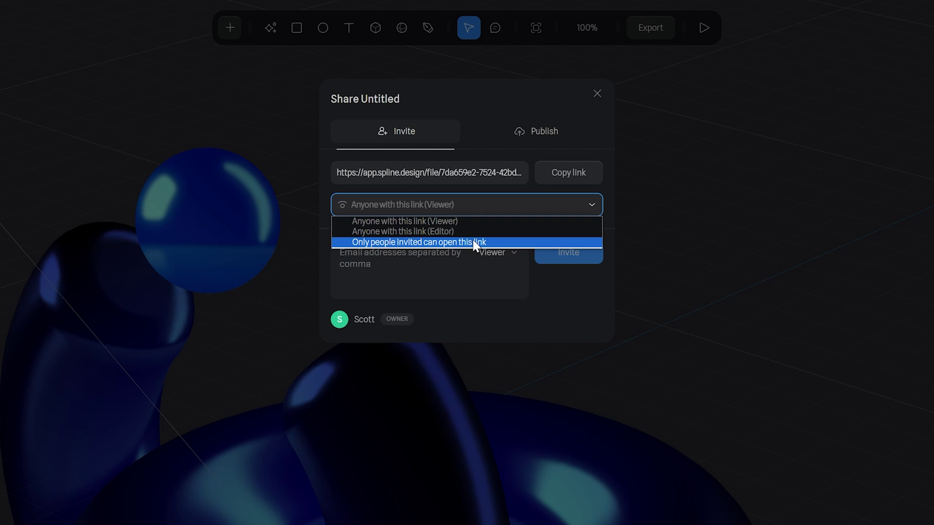
pyautogui.click(475, 221)
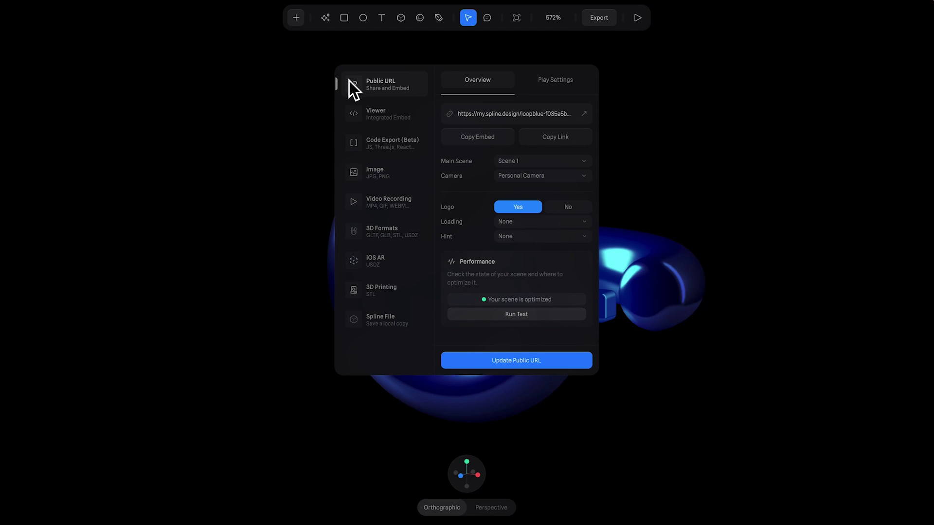
pyautogui.click(563, 142)
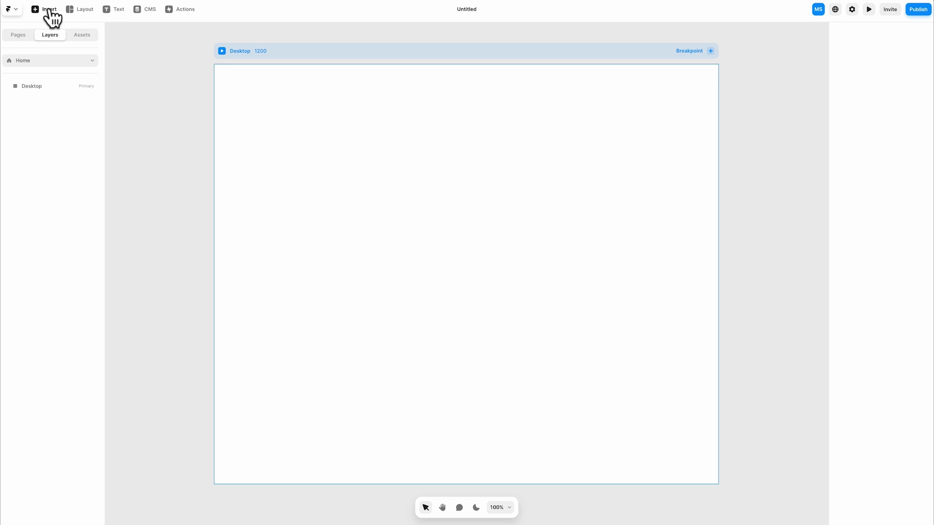
# Step: Place an Embed element on Framer's Desktop page and set its URL to the Spline scene link
pyautogui.click(49, 10)
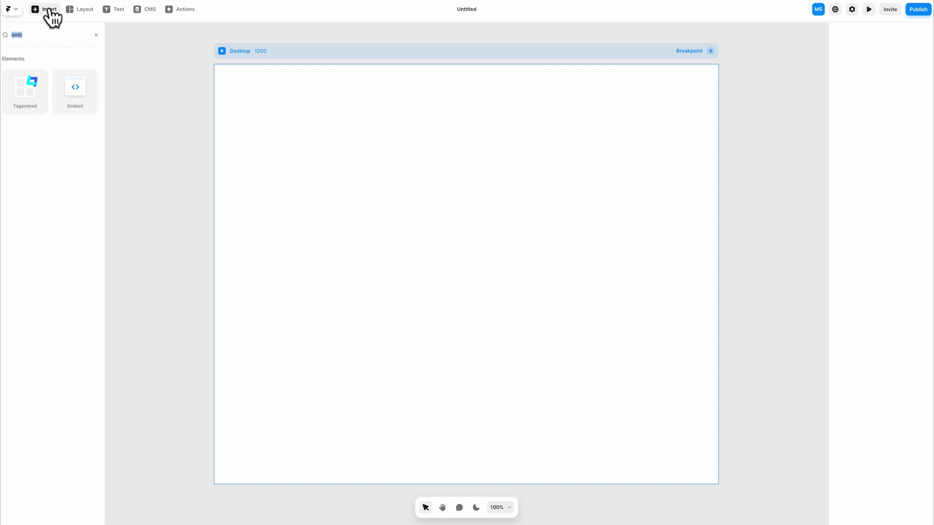
pyautogui.moveTo(71, 88); pyautogui.dragTo(454, 251)
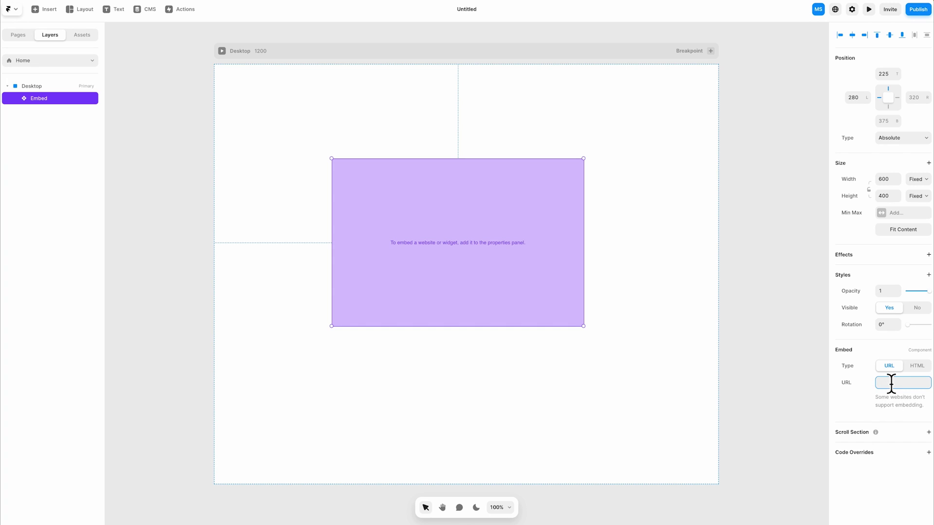
pyautogui.press('Return')
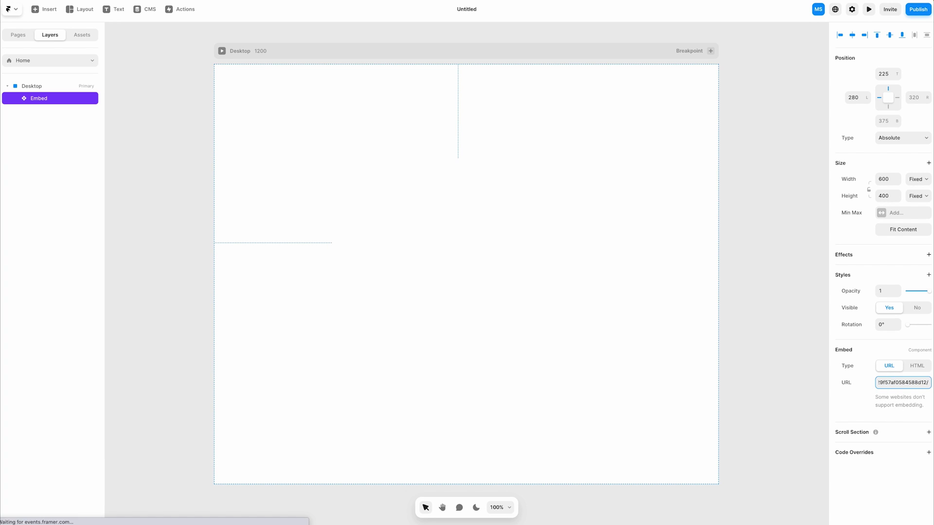